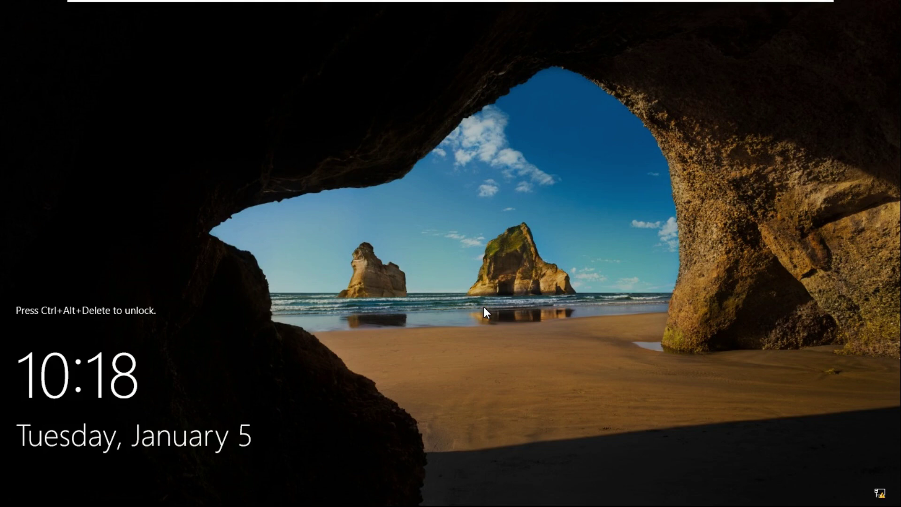
- Enter the administrator user name and the account password on the Other user sign-in form
key("ctrl+alt+Delete")
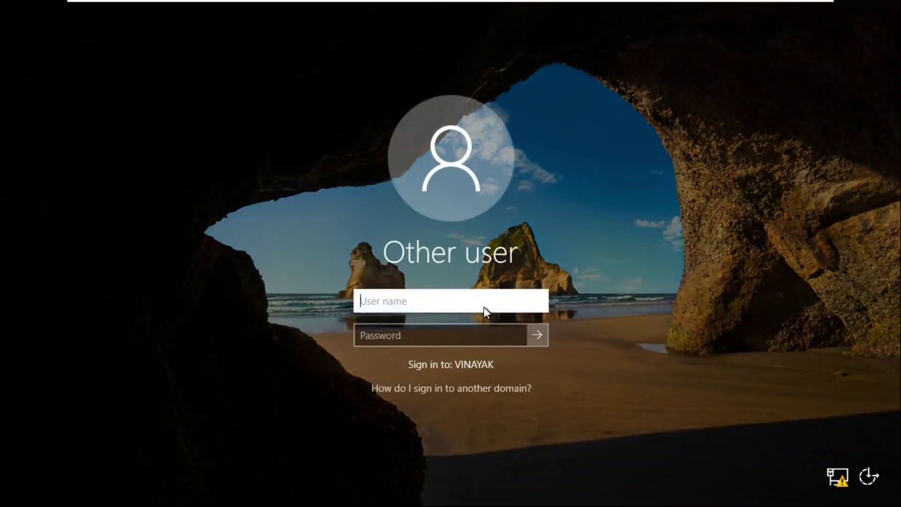
type("administrator")
key("Tab")
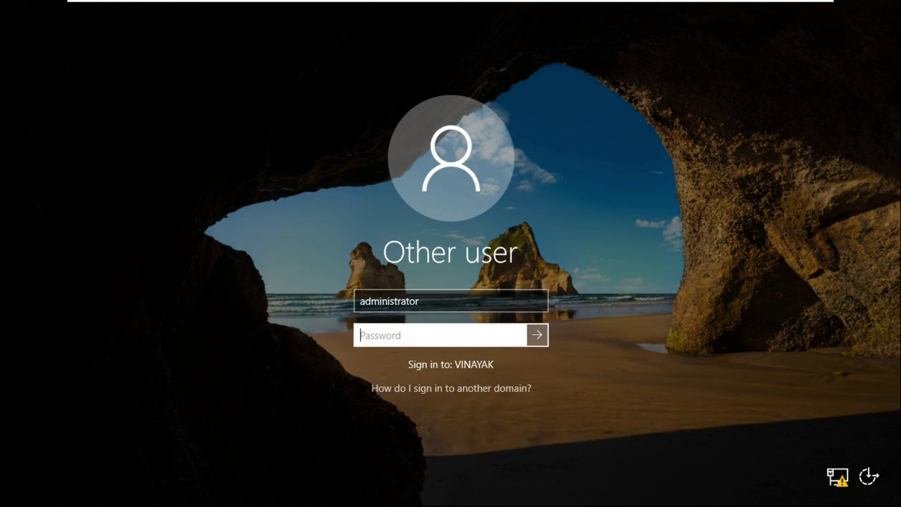
type("*******")
- Sign in, maximize Server Manager, and scroll the Dashboard down to the role tiles
left_click(537, 335)
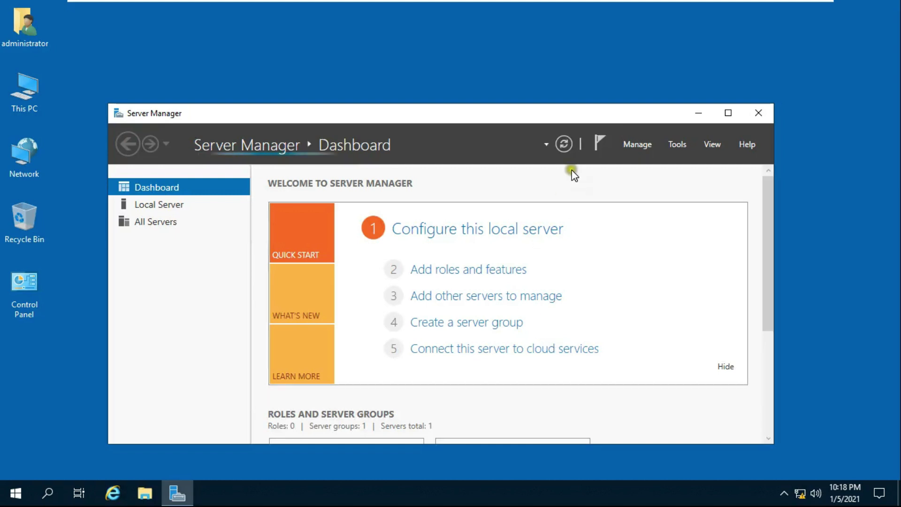
left_click(728, 114)
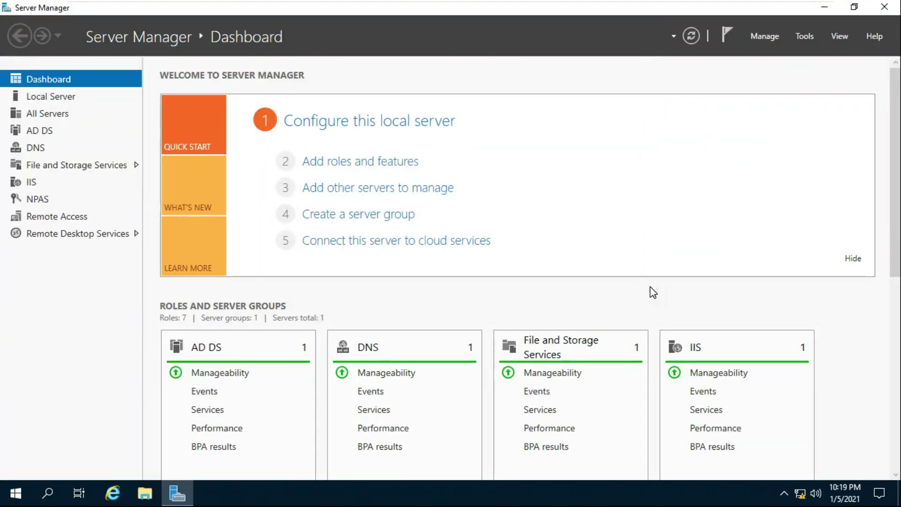
scroll(650, 289, "down", 10)
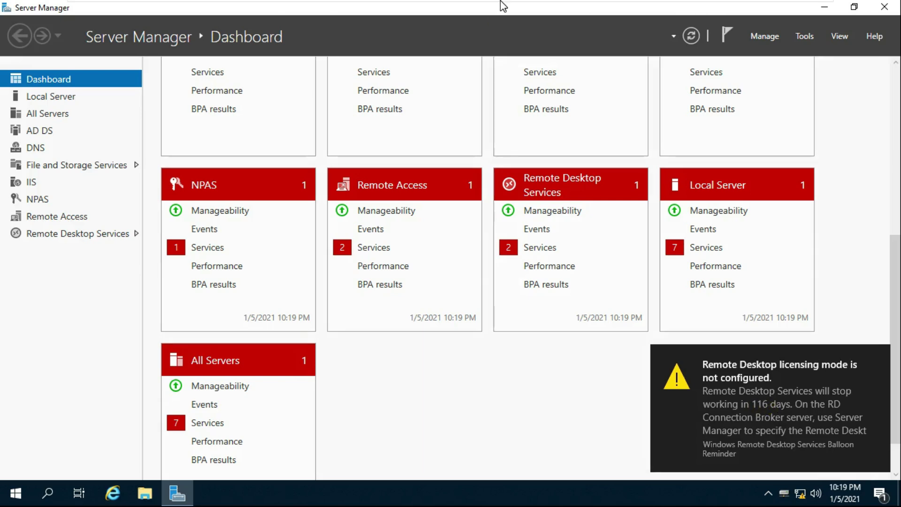
- On the Windows 10 virtual machine, launch Remote Desktop Connection (mstsc) from the Run box
mouse_move(514, 5)
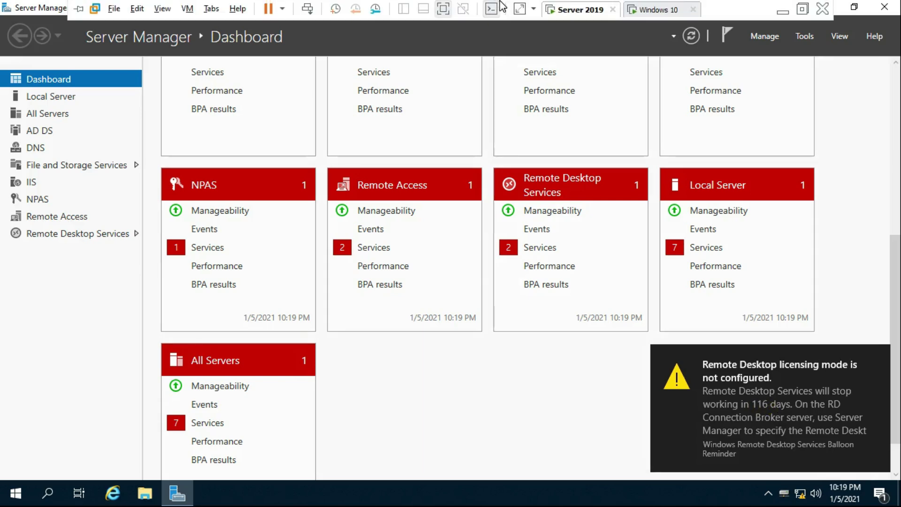
left_click(658, 12)
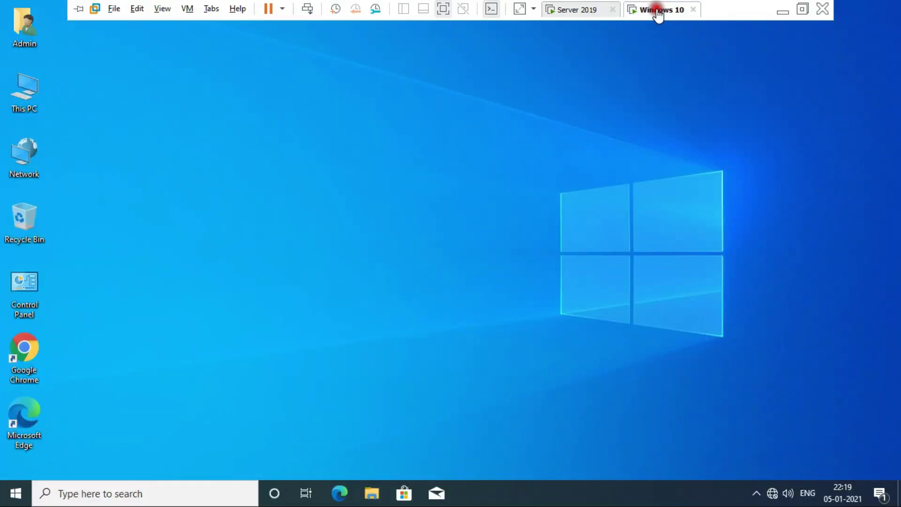
right_click(10, 498)
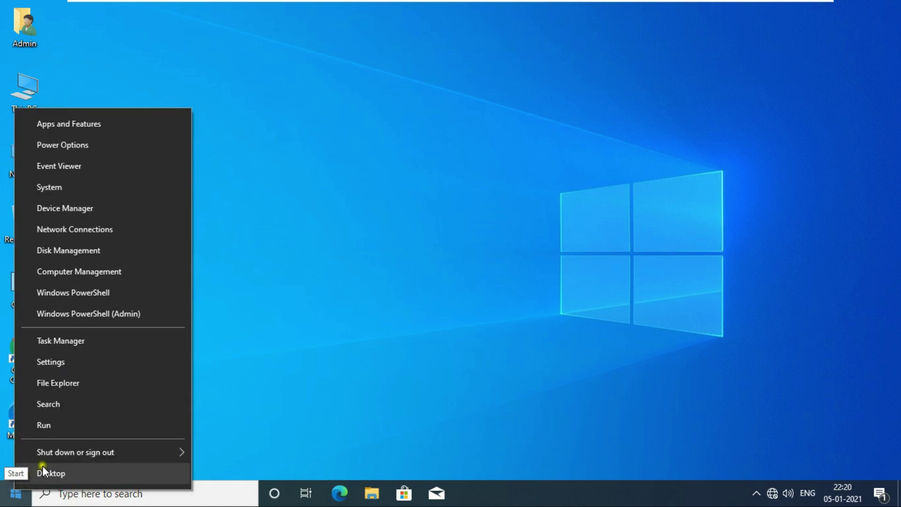
left_click(58, 425)
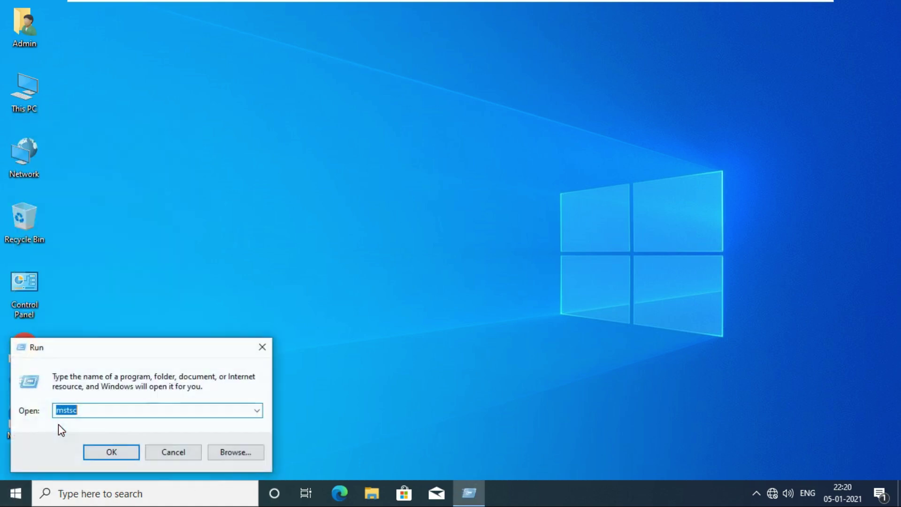
left_click(111, 452)
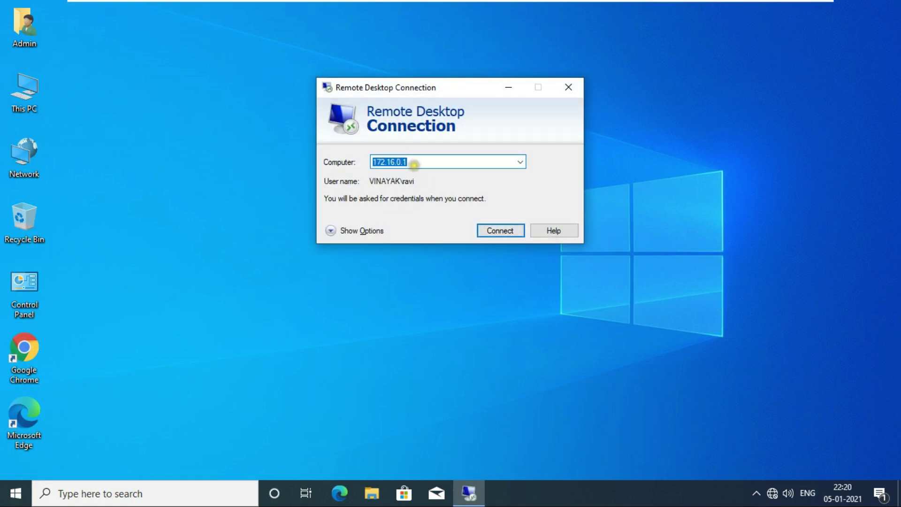
- Connect to 172.16.0.1 and submit the account password
left_click(503, 232)
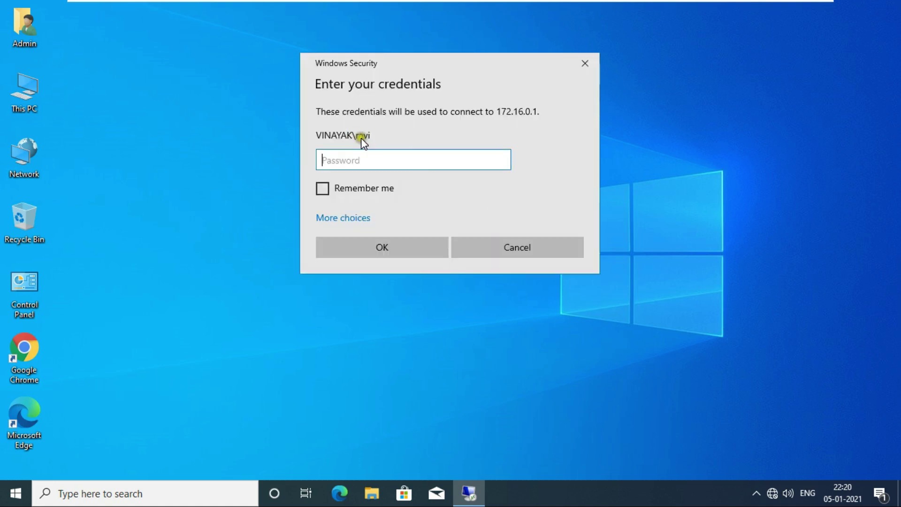
left_click(353, 160)
type("•••••••")
left_click(384, 244)
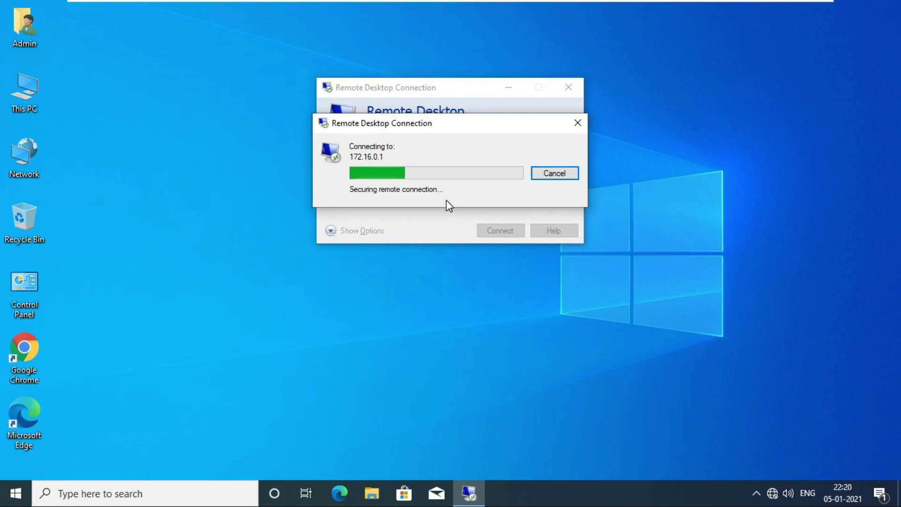
- Accept the certificate warning, then disconnect the remote session from the sign-out options
left_click(483, 272)
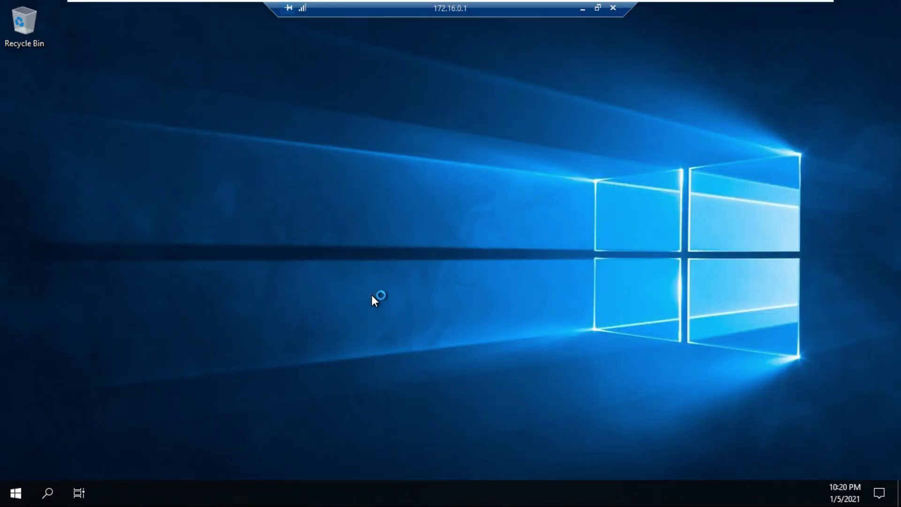
right_click(11, 499)
mouse_move(116, 461)
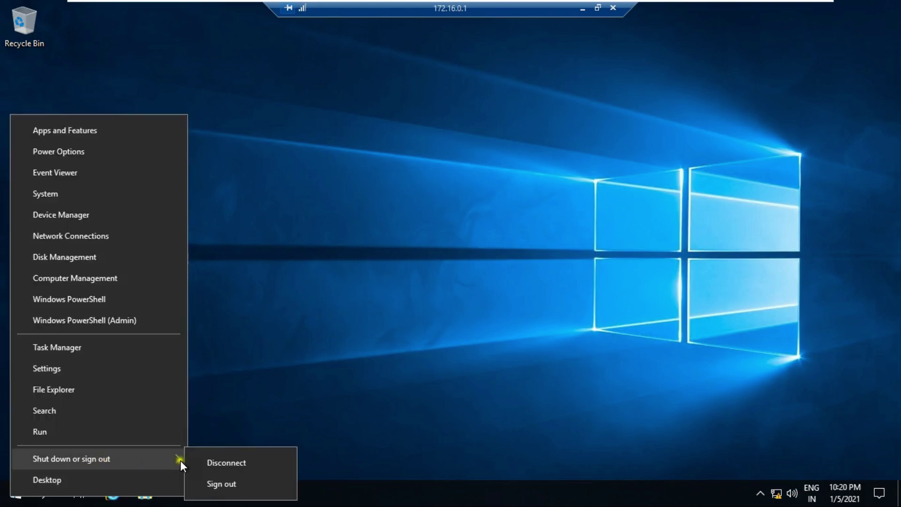
left_click(222, 462)
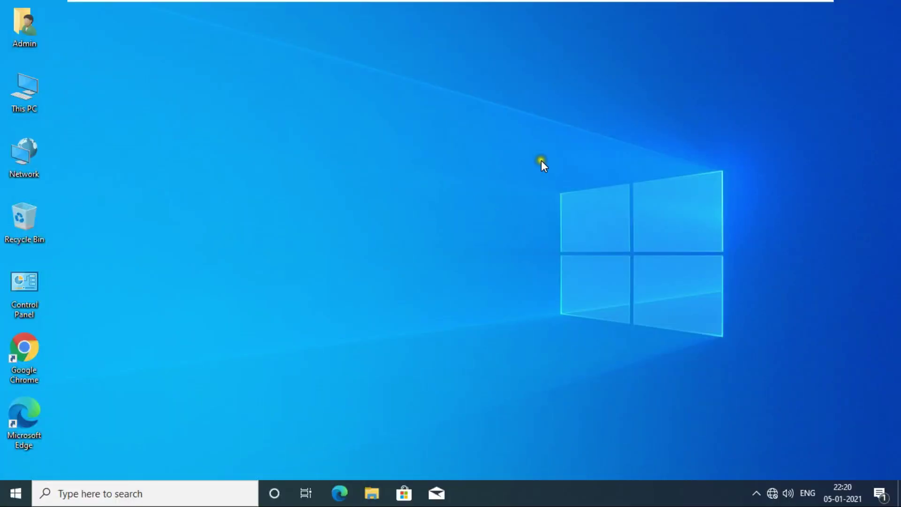
- Return to the Server 2019 virtual machine and scroll the Dashboard back up
mouse_move(631, 2)
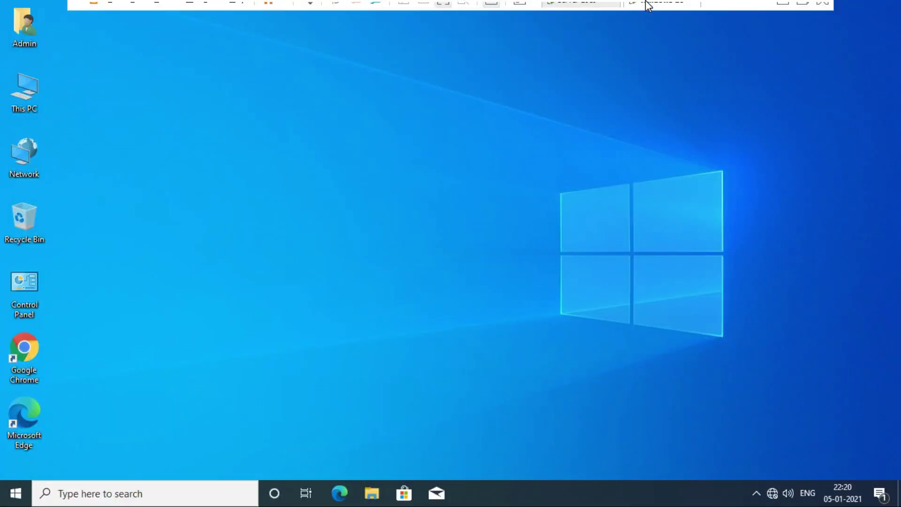
left_click(590, 11)
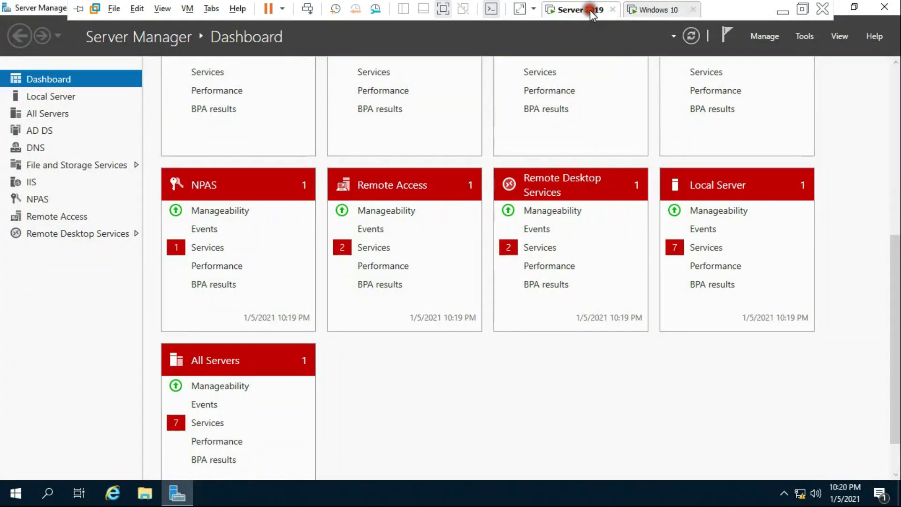
scroll(896, 256, "up", 10)
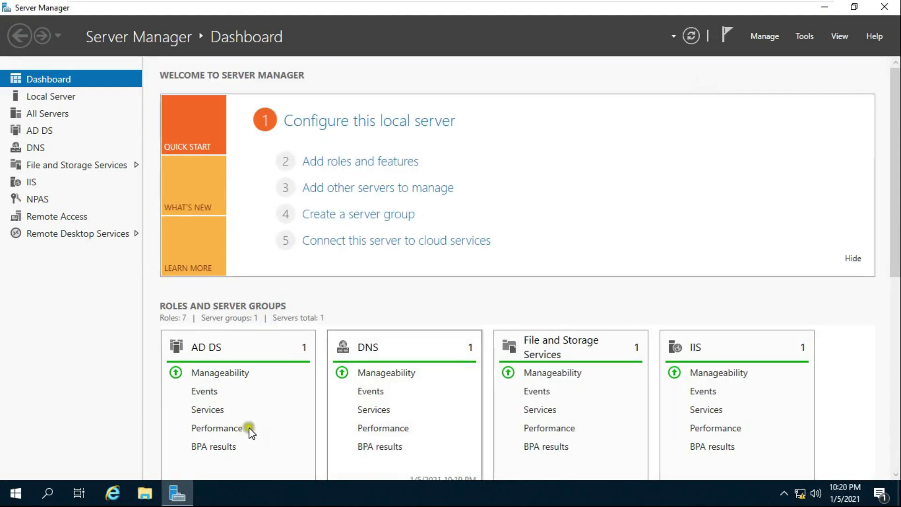
- Launch Control Panel with 'control' from Run, search for 'date', and open Date and Time
right_click(8, 500)
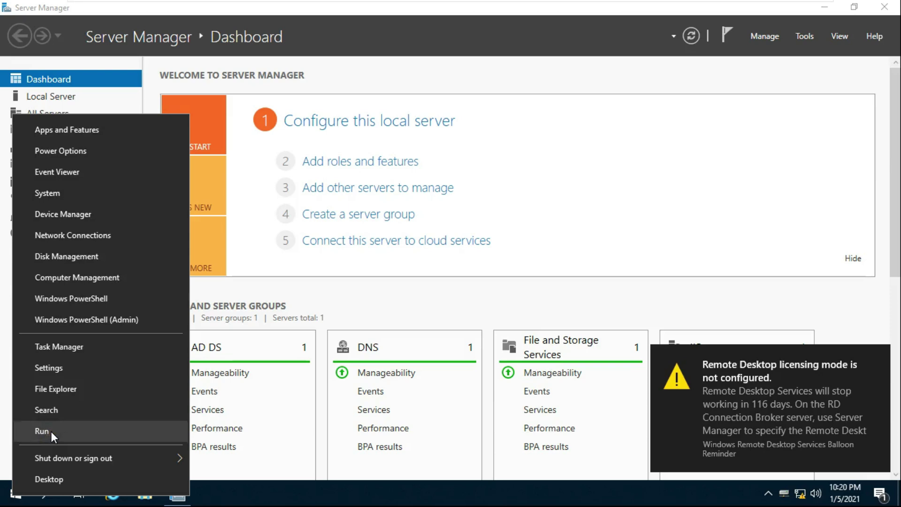
left_click(42, 431)
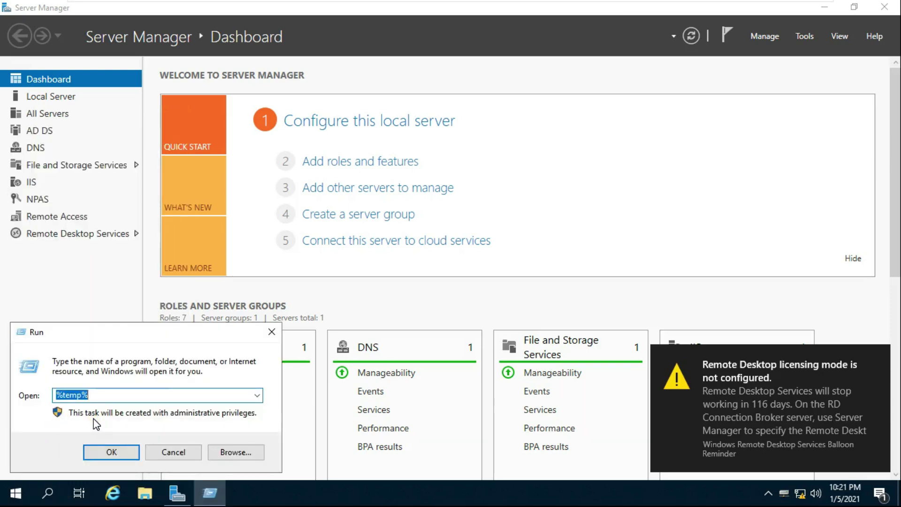
type("control")
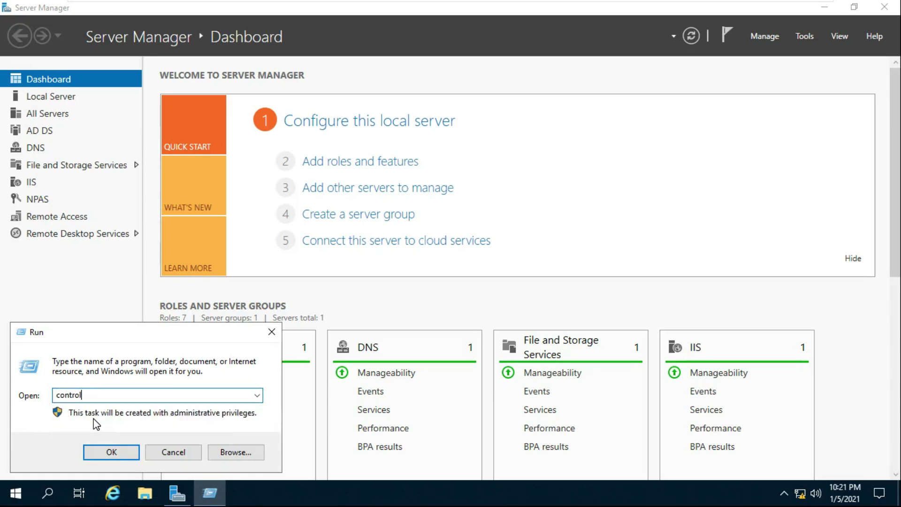
key("Return")
left_click(595, 118)
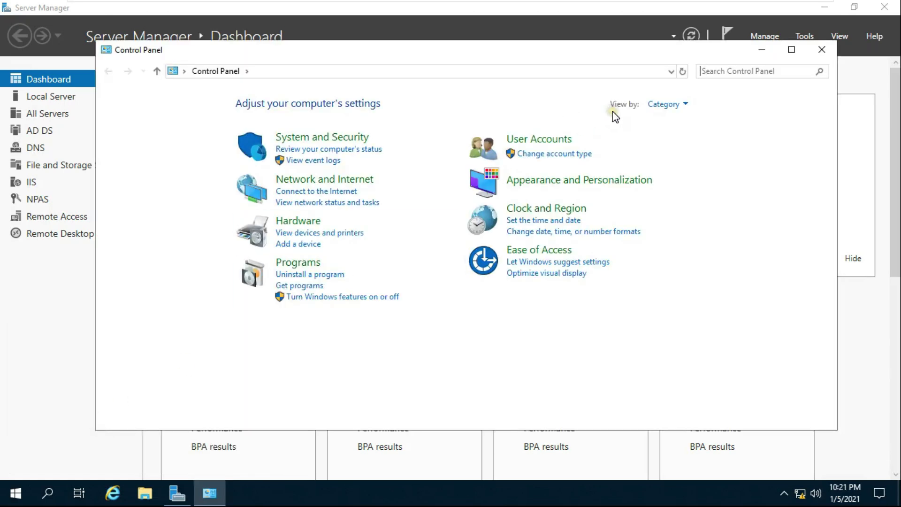
type("date")
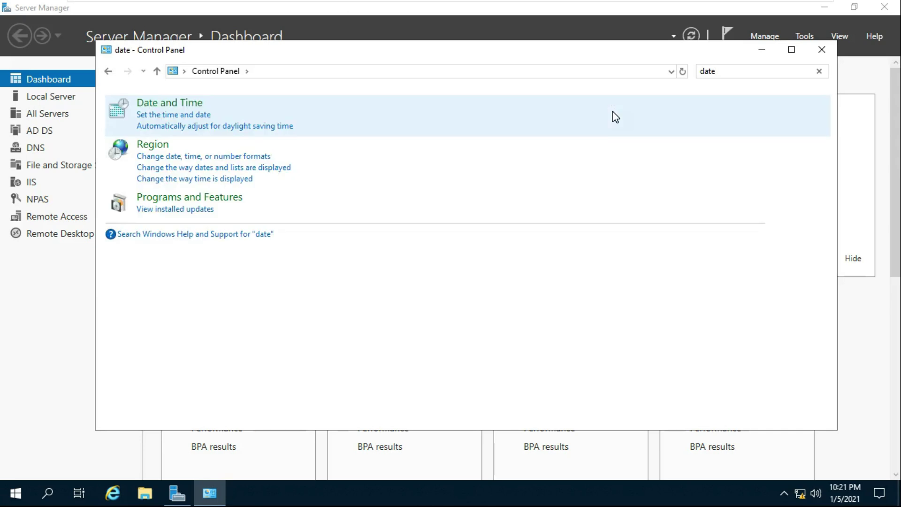
left_click(172, 101)
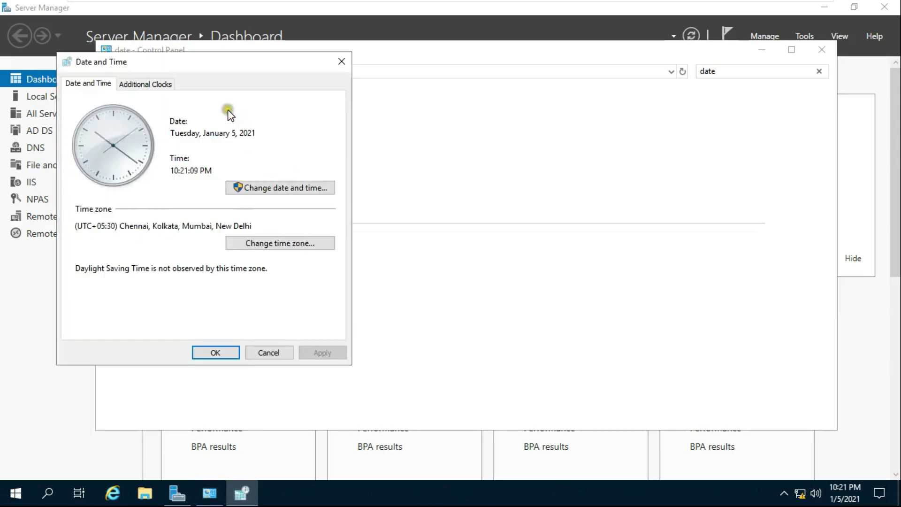
- Change the system date from January 5 to Tuesday, June 1, 2021, and close Date and Time
left_click(280, 189)
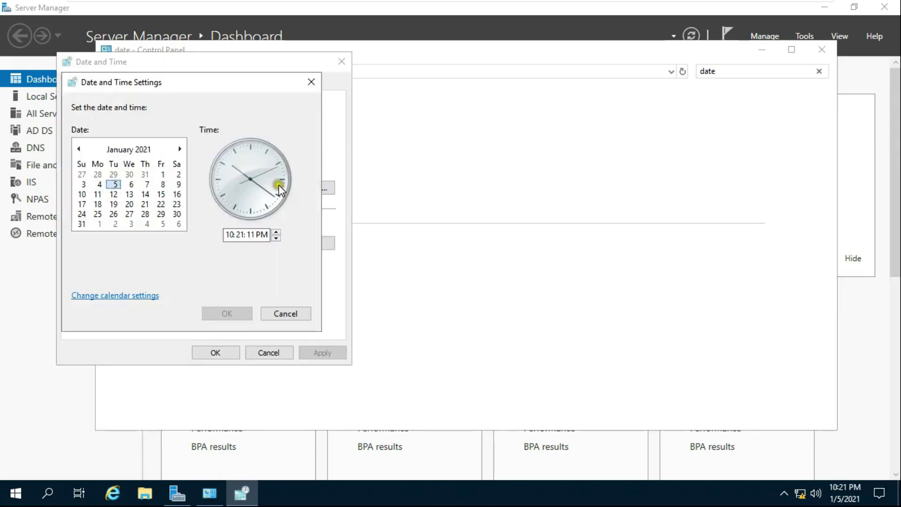
left_click(179, 149)
left_click(180, 149)
left_click(180, 150)
left_click(180, 149)
left_click(180, 149)
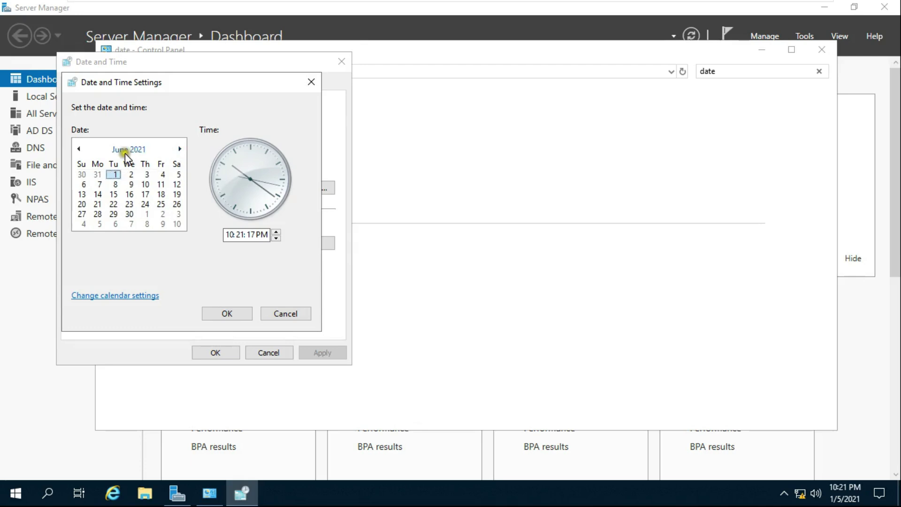
left_click(217, 309)
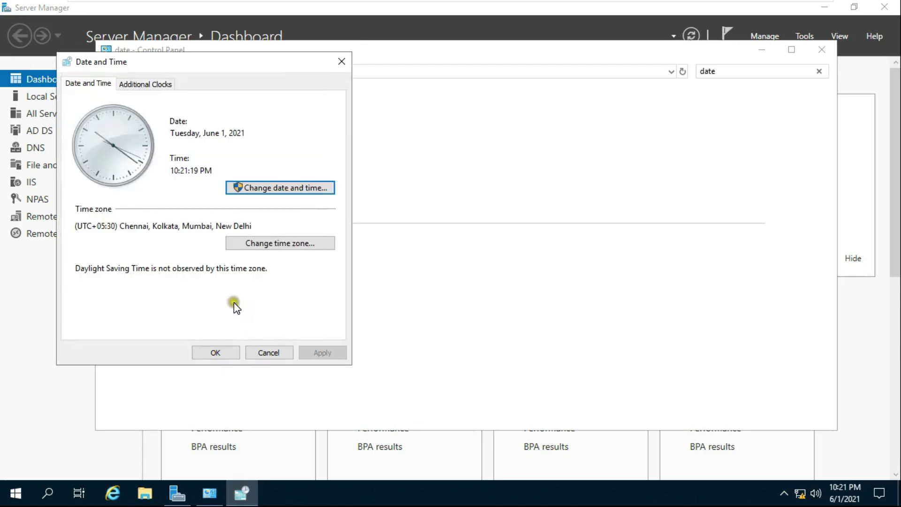
left_click(218, 355)
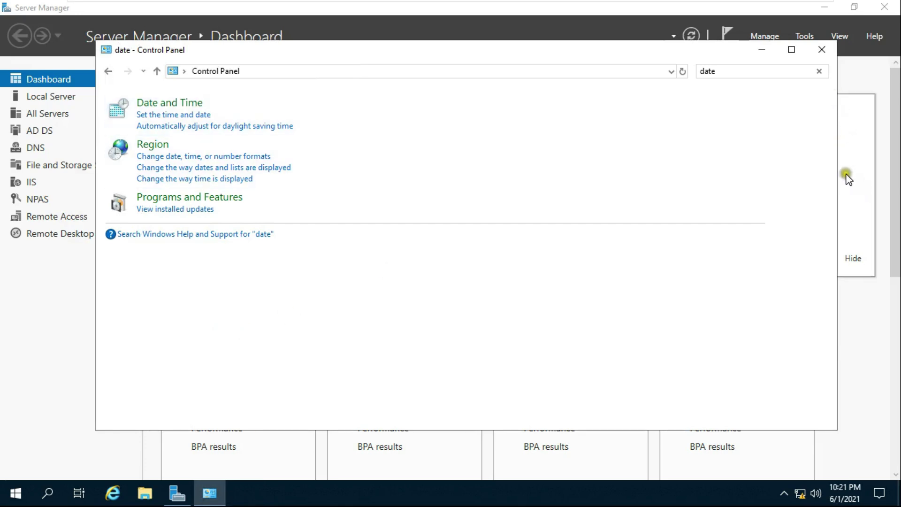
- Run gpupdate from the Run box to refresh group policy, then close Control Panel
right_click(16, 492)
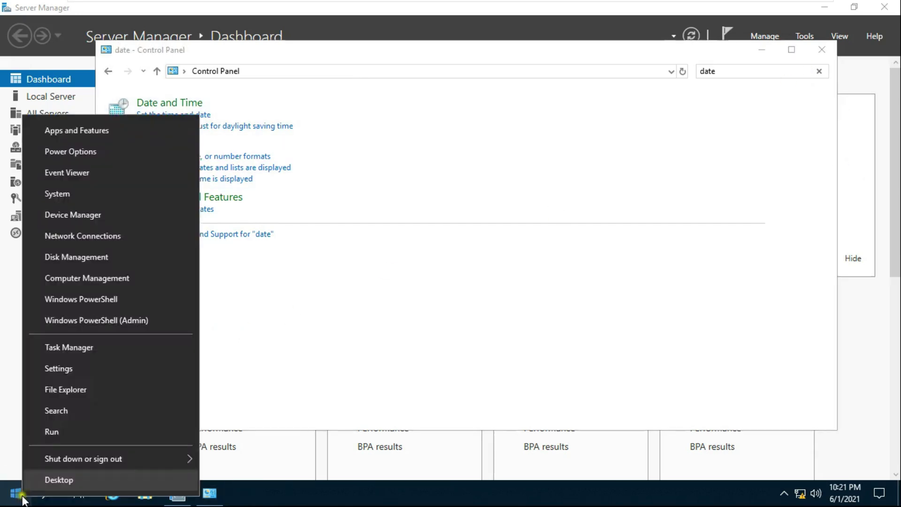
left_click(64, 438)
type("gpupdate")
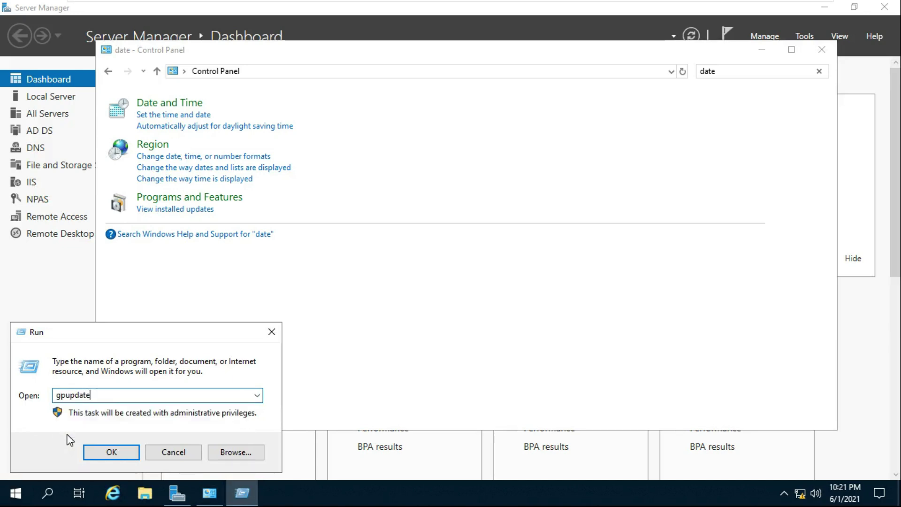
key("Return")
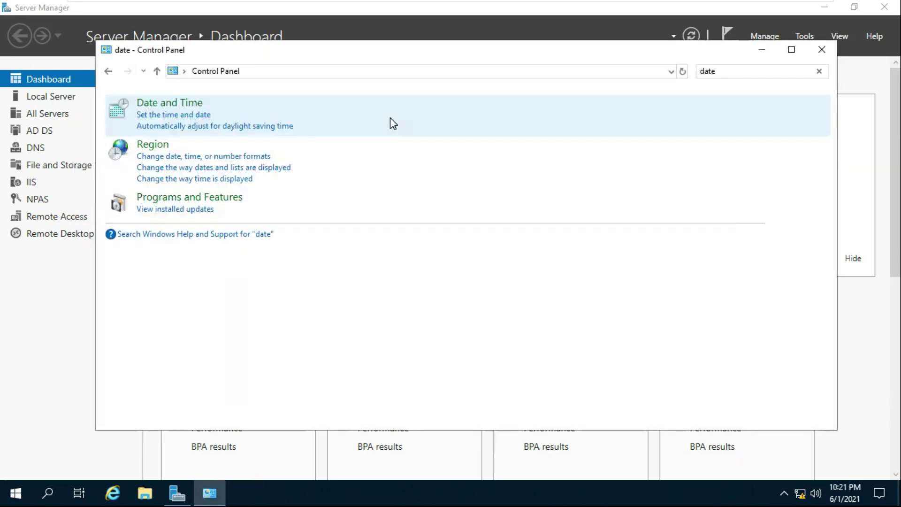
left_click(826, 52)
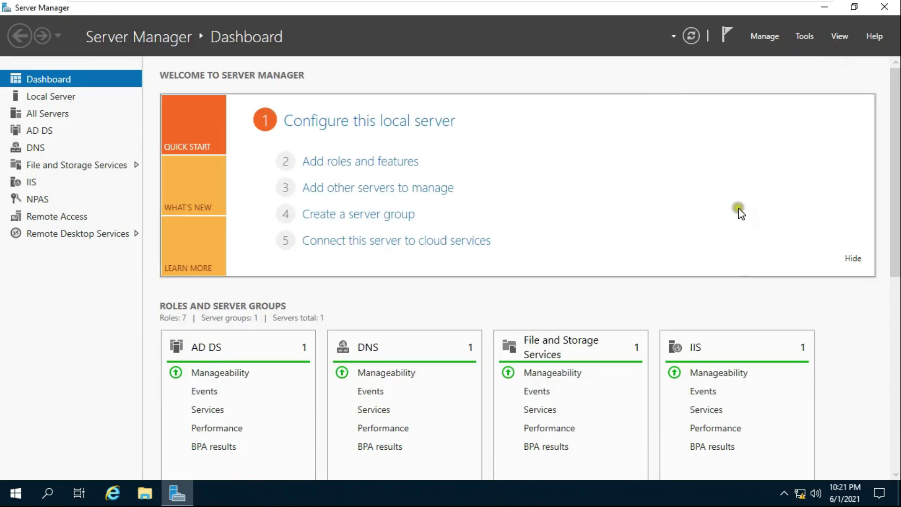
- On the Windows 10 machine, launch Remote Desktop Connection again from the Run box
mouse_move(629, 1)
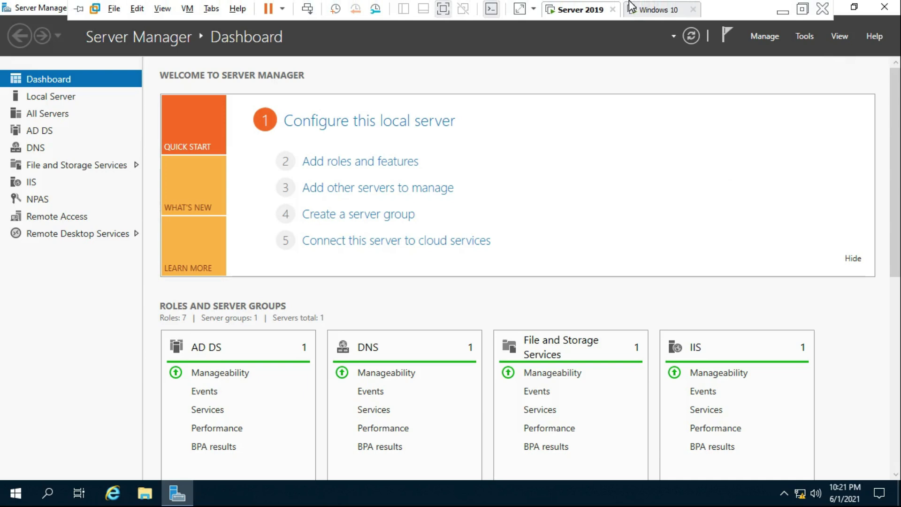
left_click(659, 10)
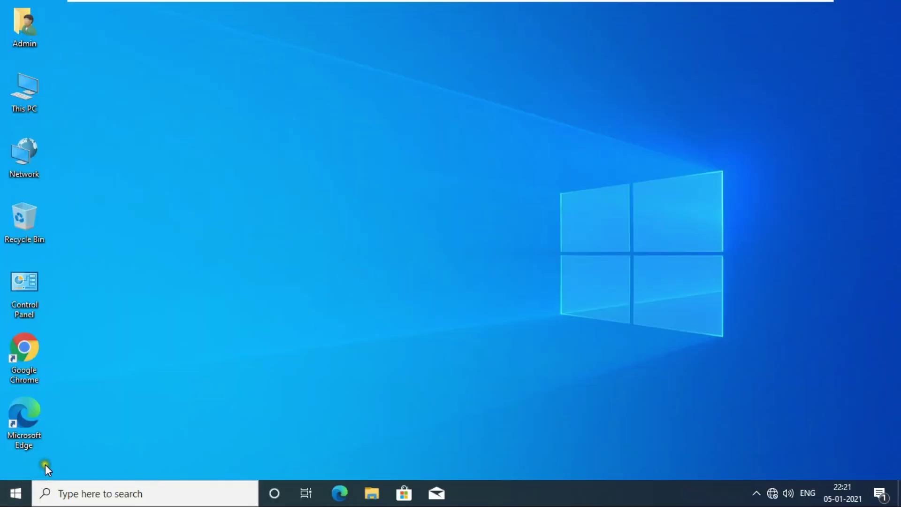
right_click(14, 491)
left_click(80, 419)
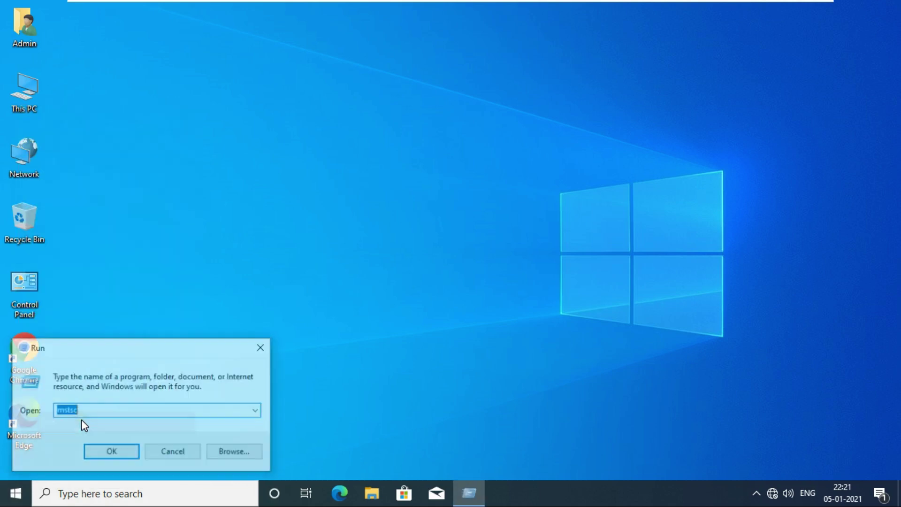
left_click(119, 452)
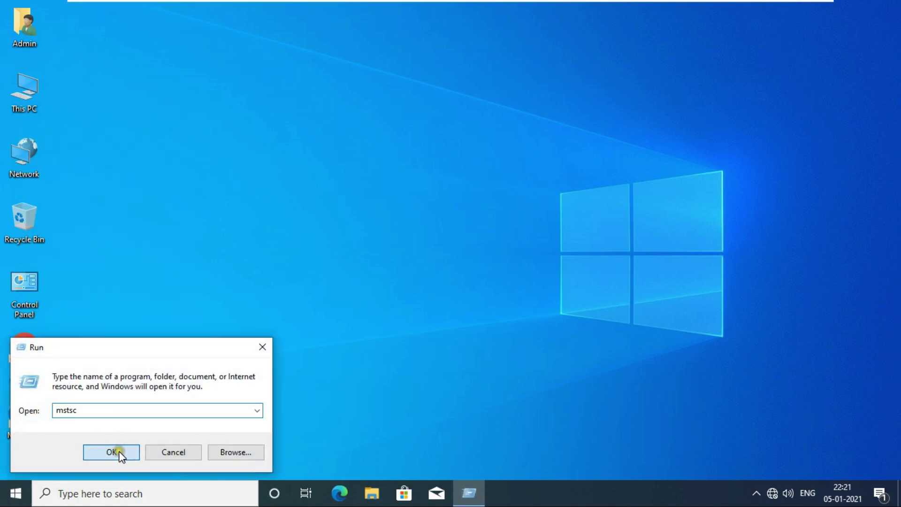
- Connect to 172.16.0.1 with the account password and accept the server certificate
left_click(497, 229)
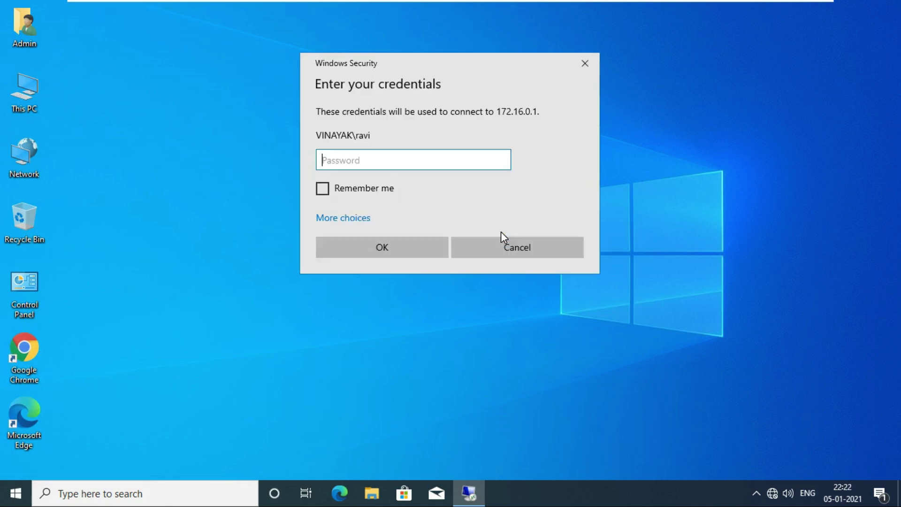
type("*******")
left_click(389, 237)
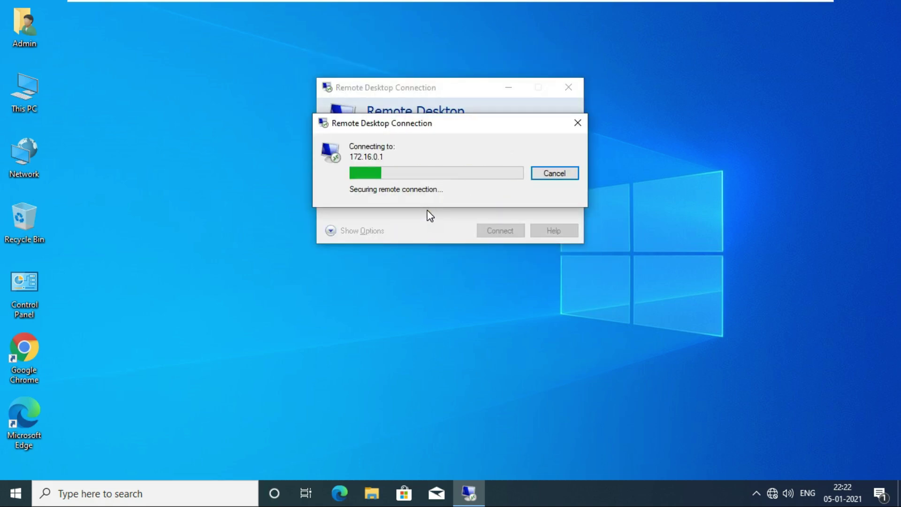
left_click(478, 272)
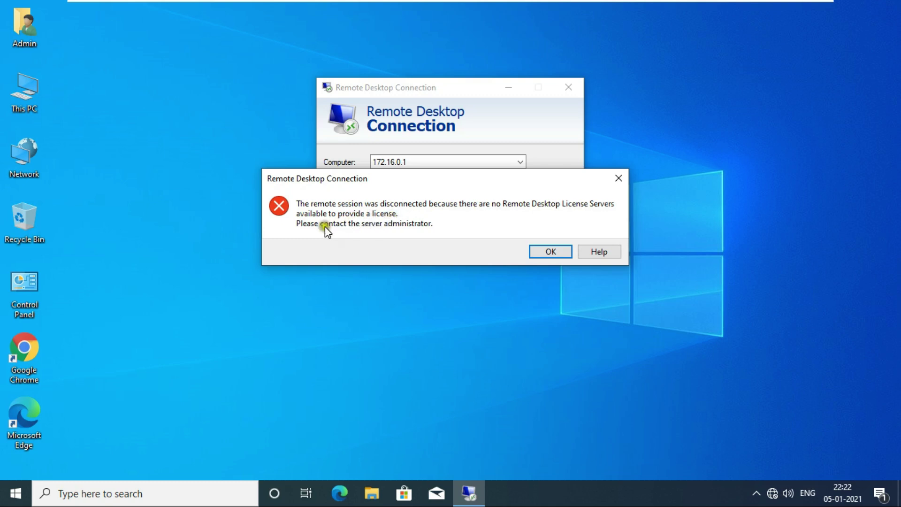
- Dismiss the 'no Remote Desktop License Servers available' error and switch to the Server 2019 machine
left_click(434, 226)
left_click(539, 252)
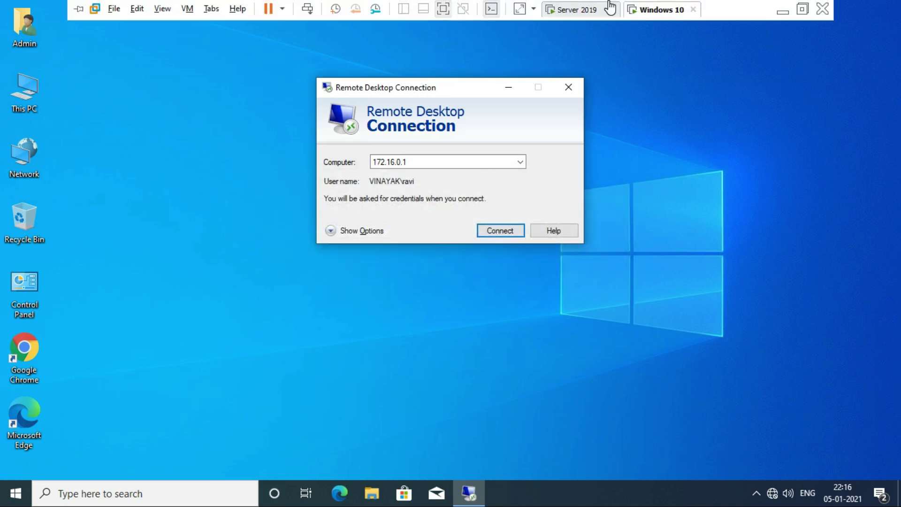
left_click(585, 9)
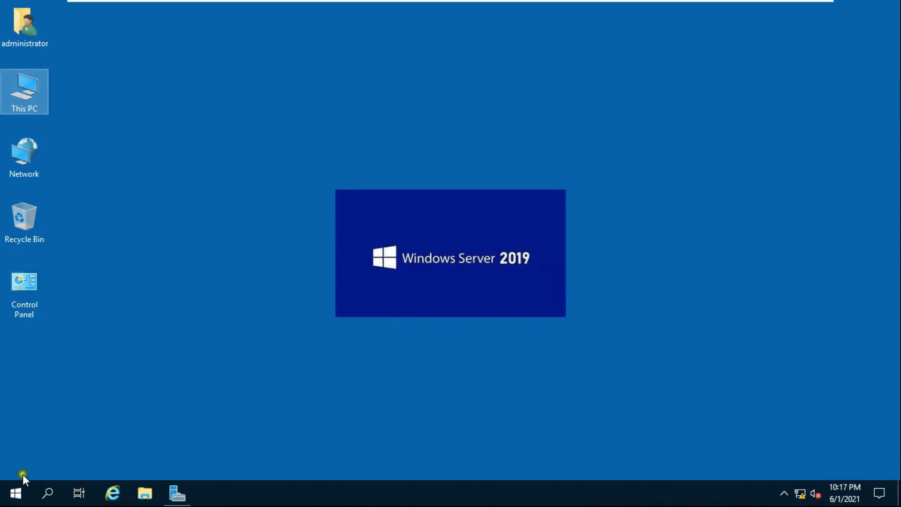
- Launch Registry Editor by running regedit from the Run box
right_click(17, 491)
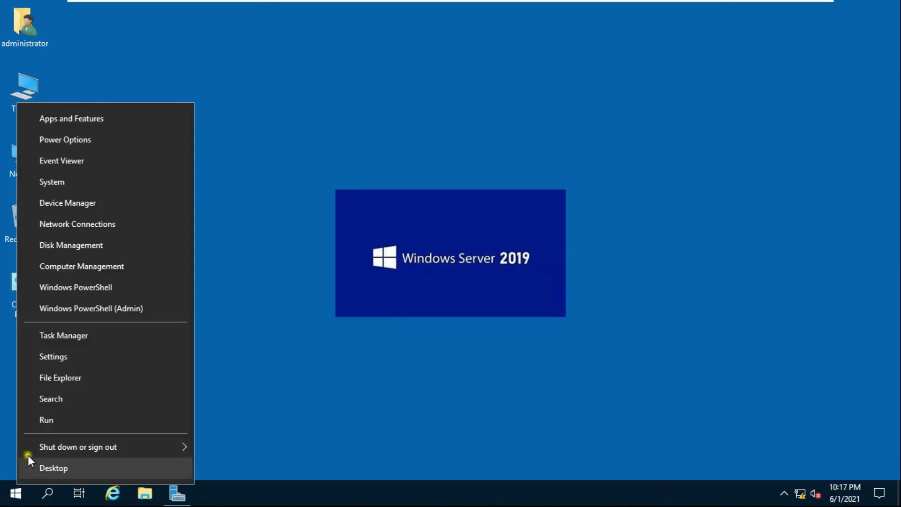
left_click(47, 420)
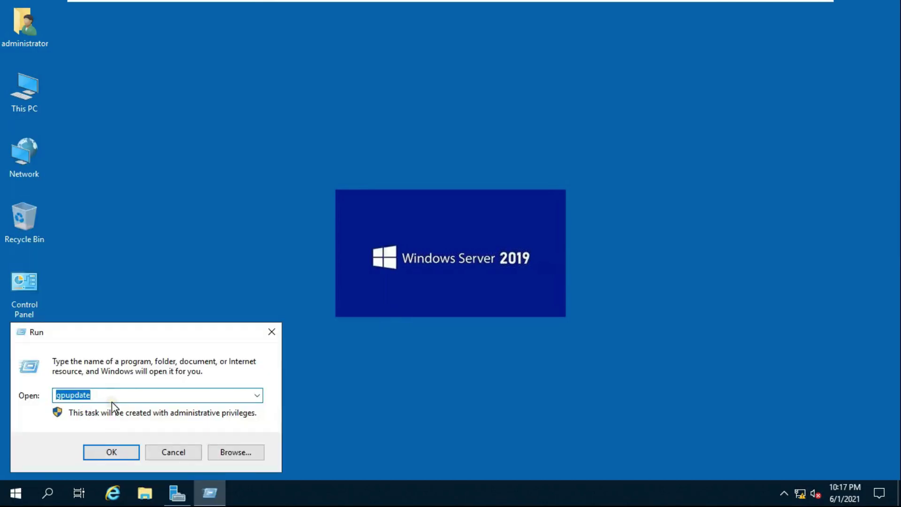
type("regedit")
left_click(111, 450)
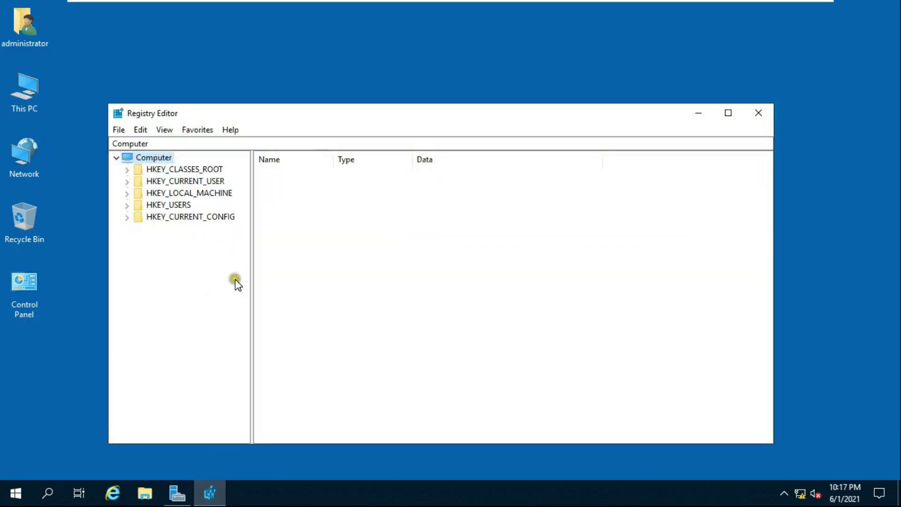
- Navigate the key tree to HKEY_LOCAL_MACHINE\SYSTEM\CurrentControlSet
left_click(172, 183)
left_click(126, 182)
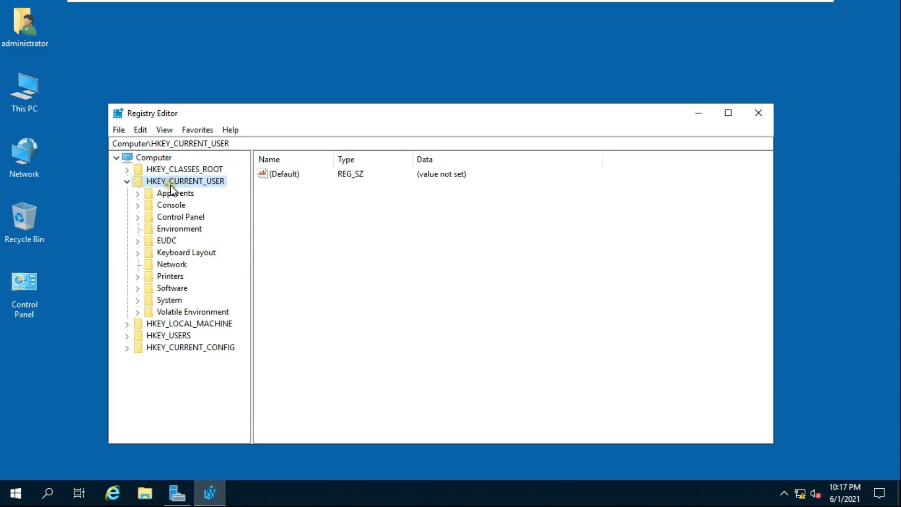
left_click(128, 181)
left_click(165, 192)
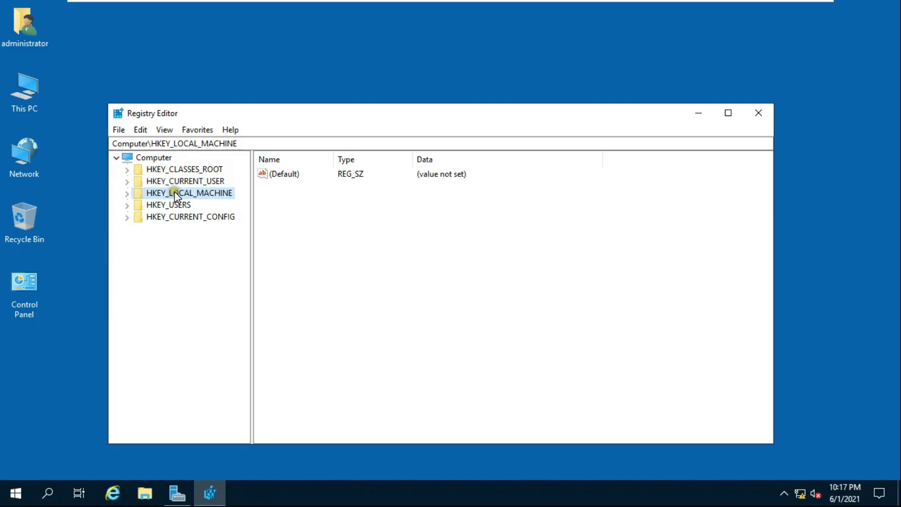
left_click(128, 193)
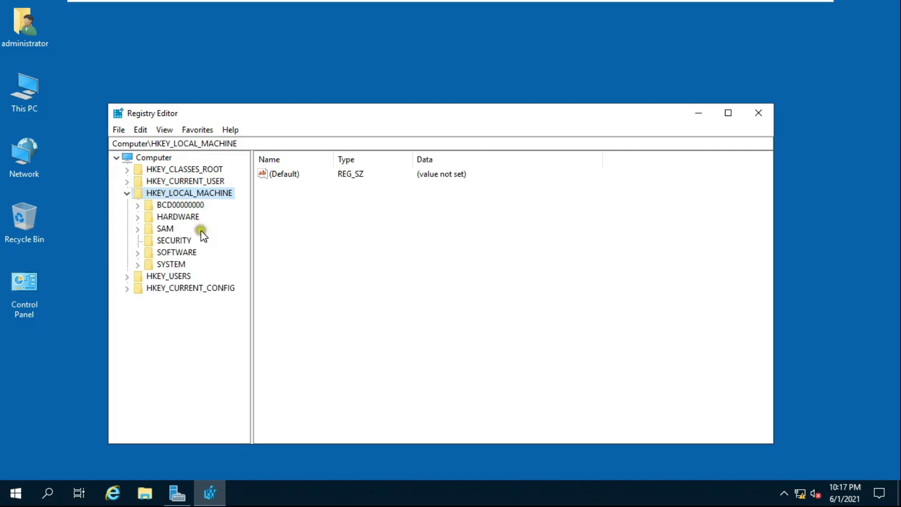
left_click(160, 264)
left_click(138, 265)
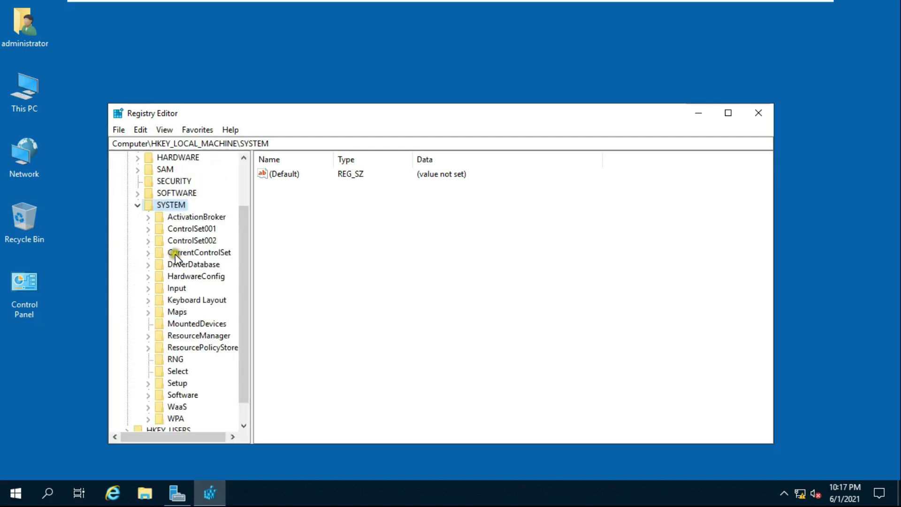
left_click(199, 252)
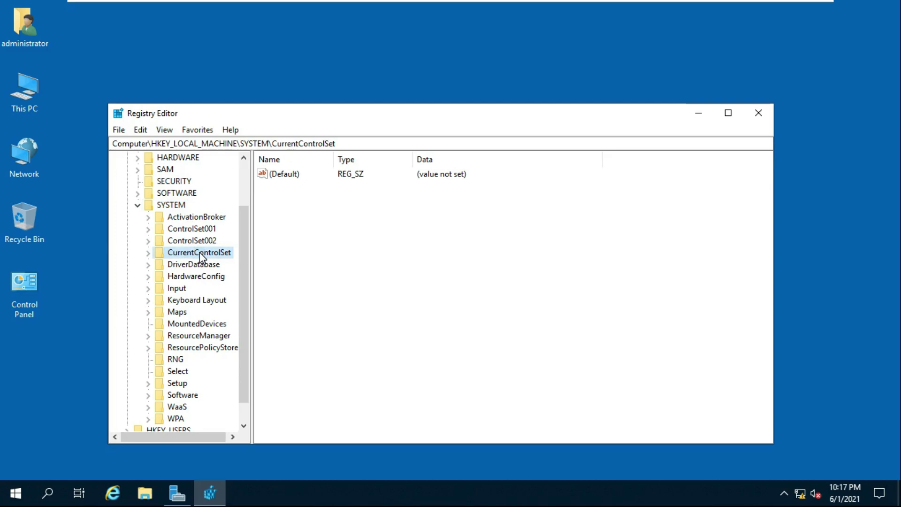
- Browse to CurrentControlSet\Control\Terminal Server\RCM\GracePeriod to show its L$RTMTIMEBOMB binary value
left_click(148, 252)
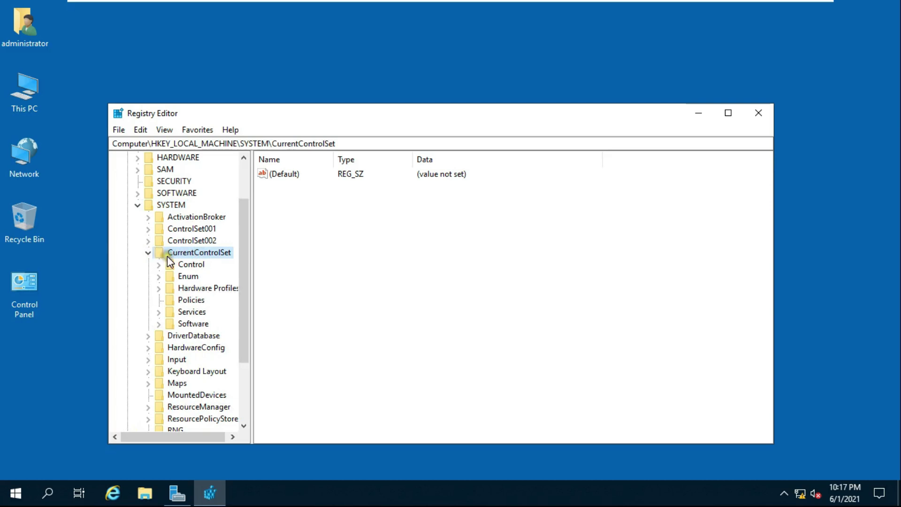
left_click(179, 267)
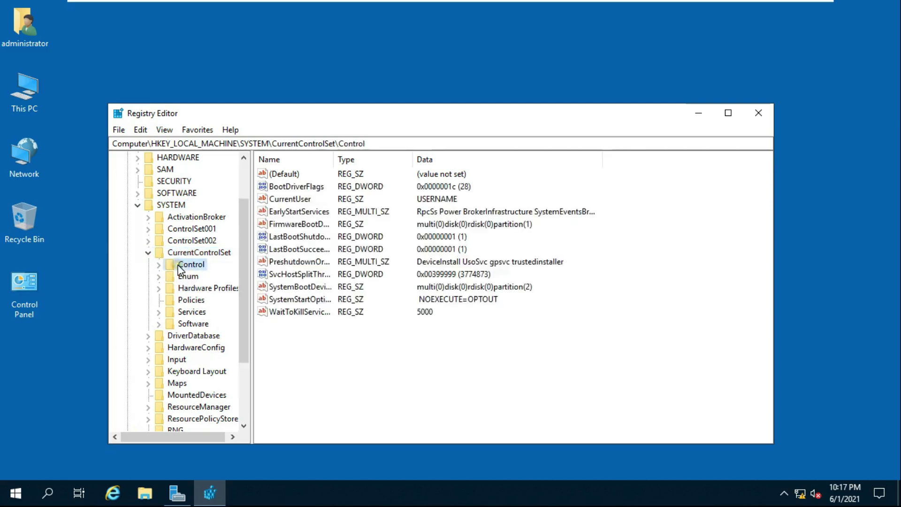
left_click(160, 265)
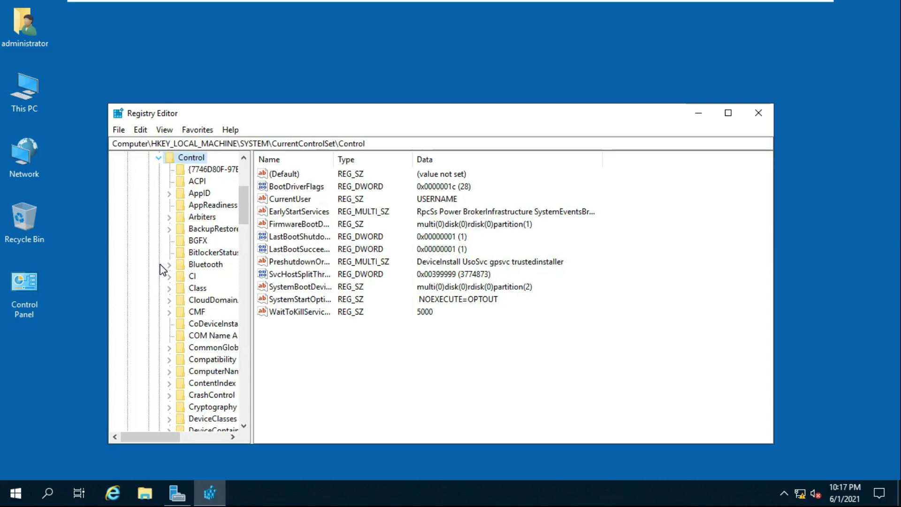
left_click_drag(245, 212, 298, 374)
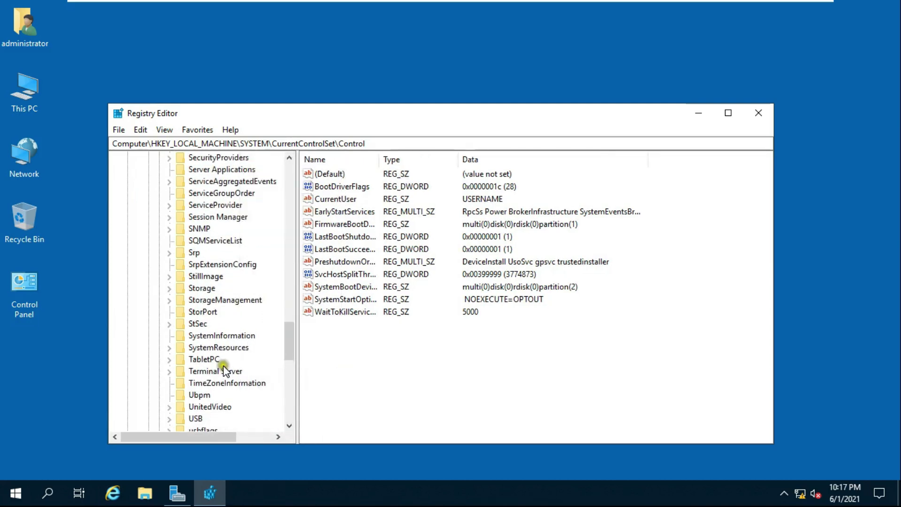
left_click(208, 371)
left_click(170, 372)
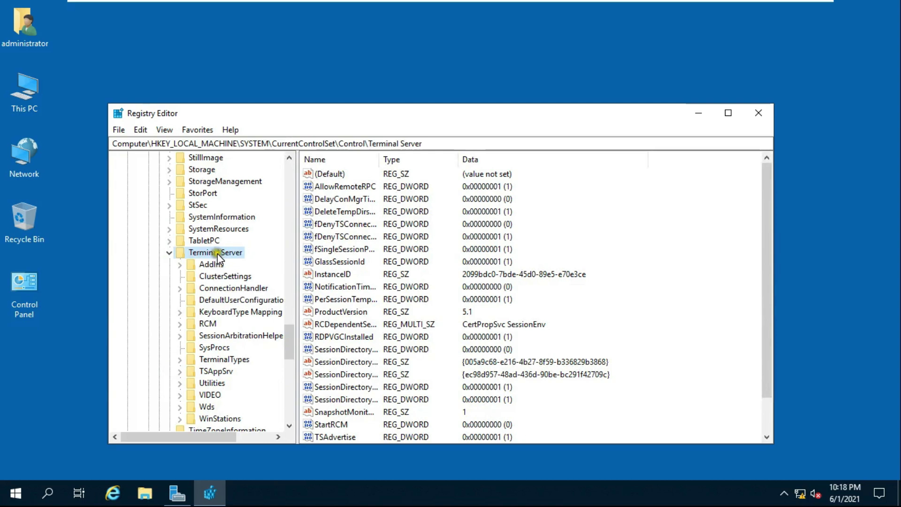
left_click(200, 325)
left_click(180, 323)
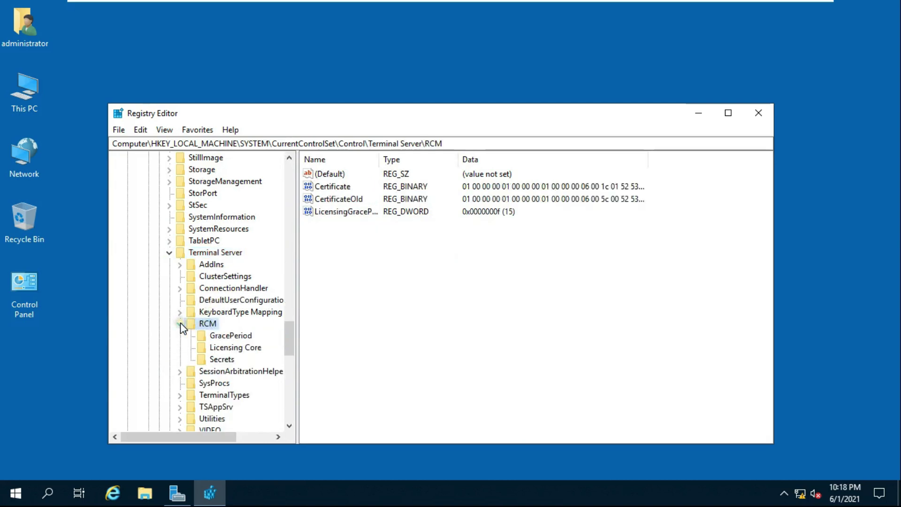
left_click(229, 335)
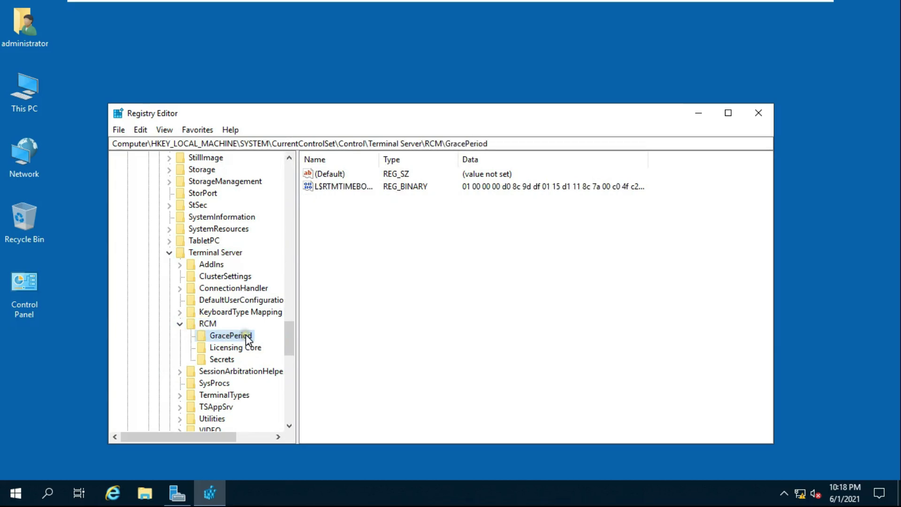
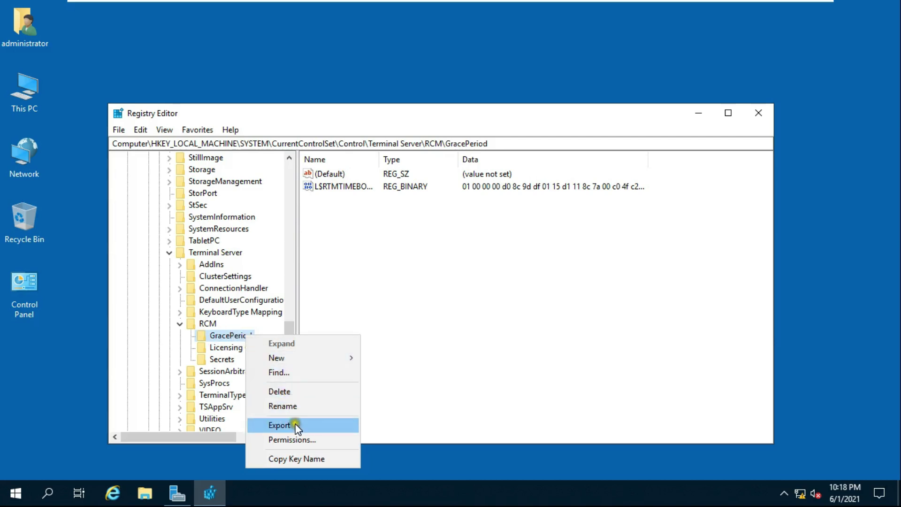
- Try to delete the GracePeriod key, then dismiss the 'Error while deleting key' message
left_click(292, 408)
left_click(286, 393)
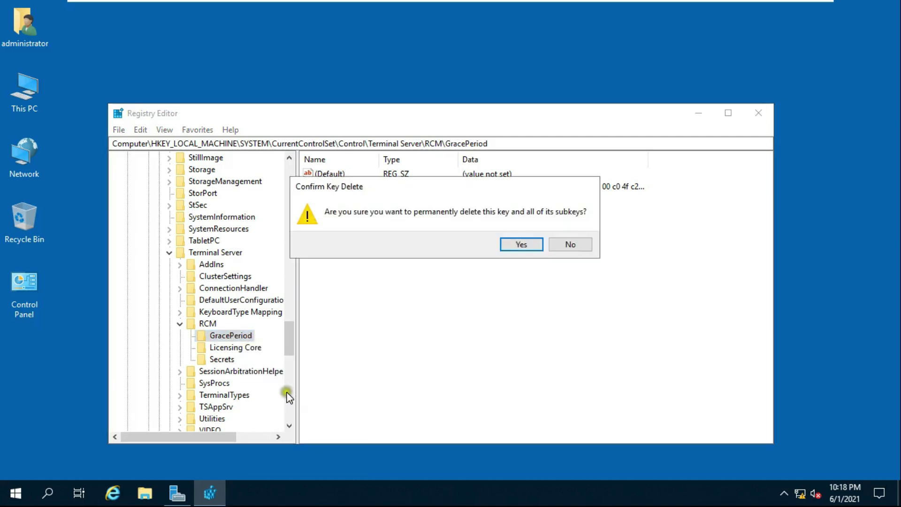
left_click(516, 245)
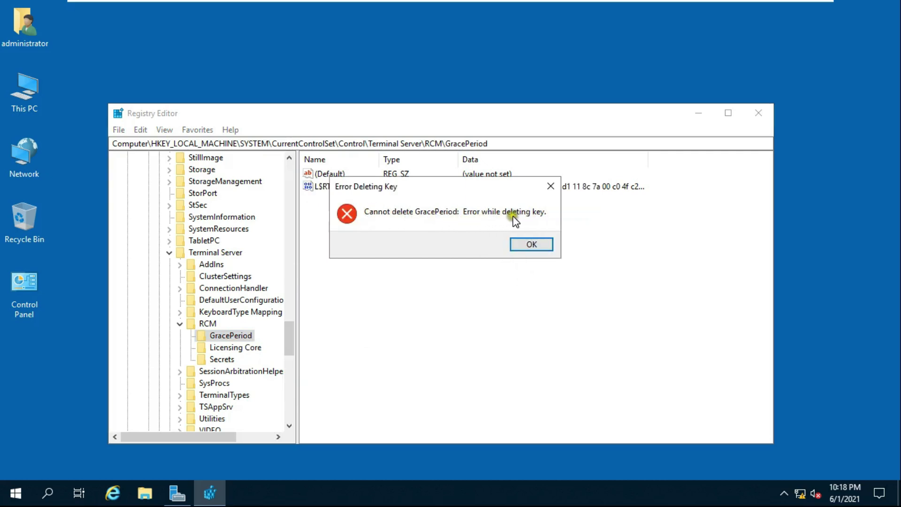
left_click(550, 186)
- Add the Administrator account to the GracePeriod key's permissions list
right_click(243, 338)
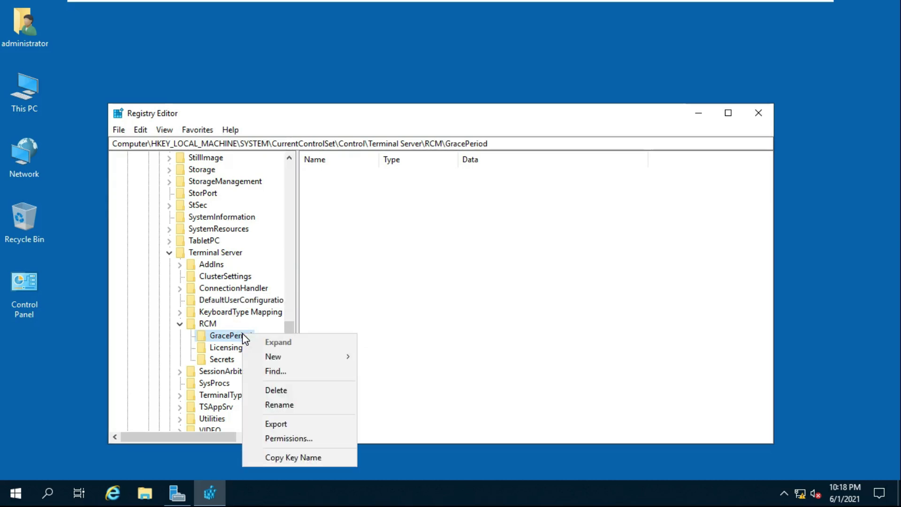
left_click(287, 435)
left_click(230, 266)
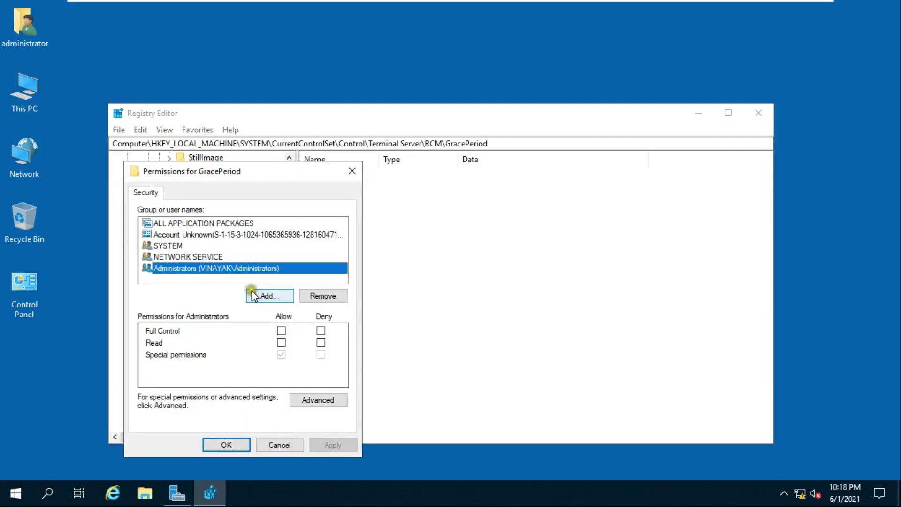
left_click(252, 292)
type("admini")
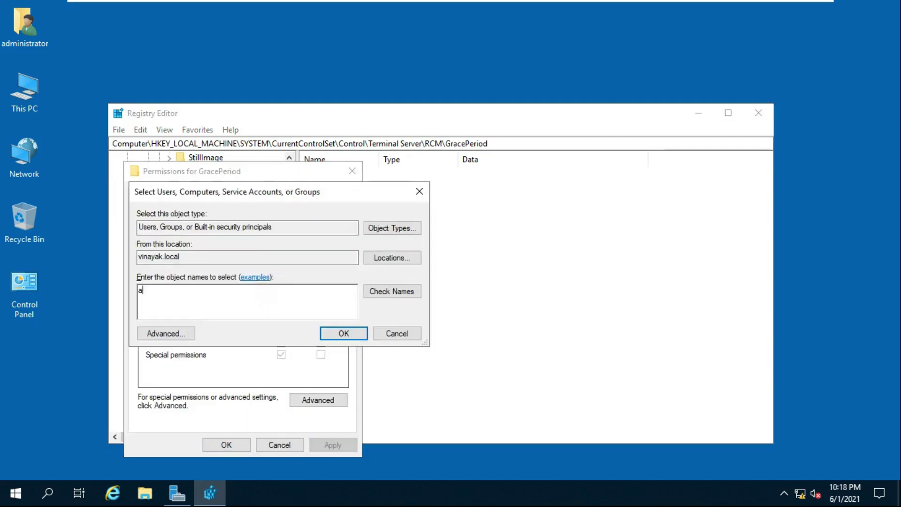
left_click(405, 292)
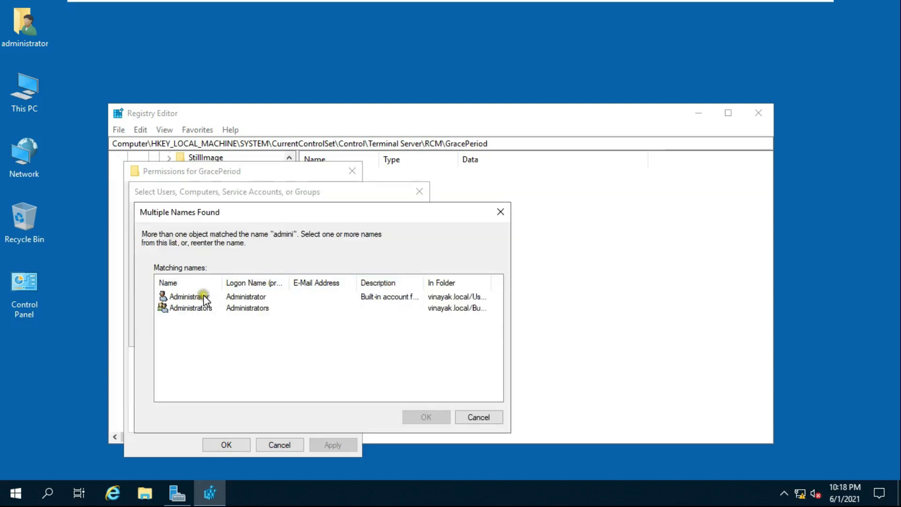
left_click(204, 296)
left_click(426, 417)
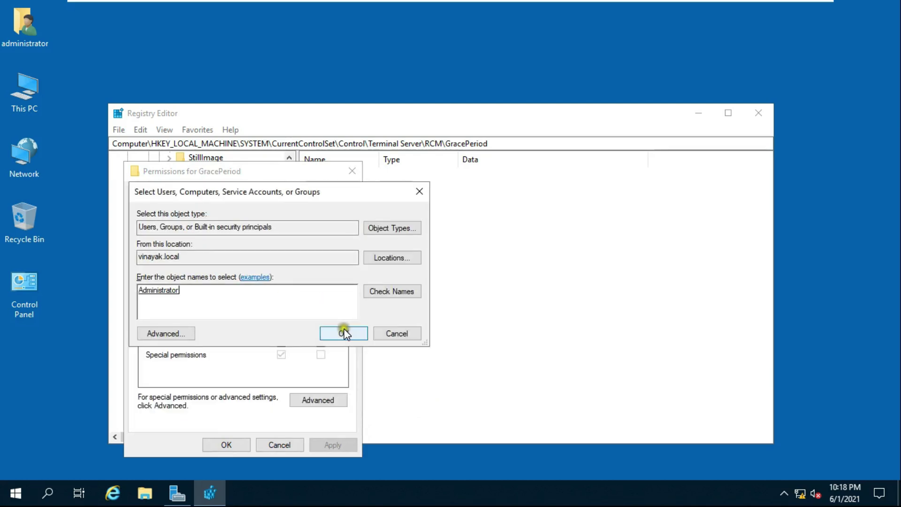
left_click(345, 331)
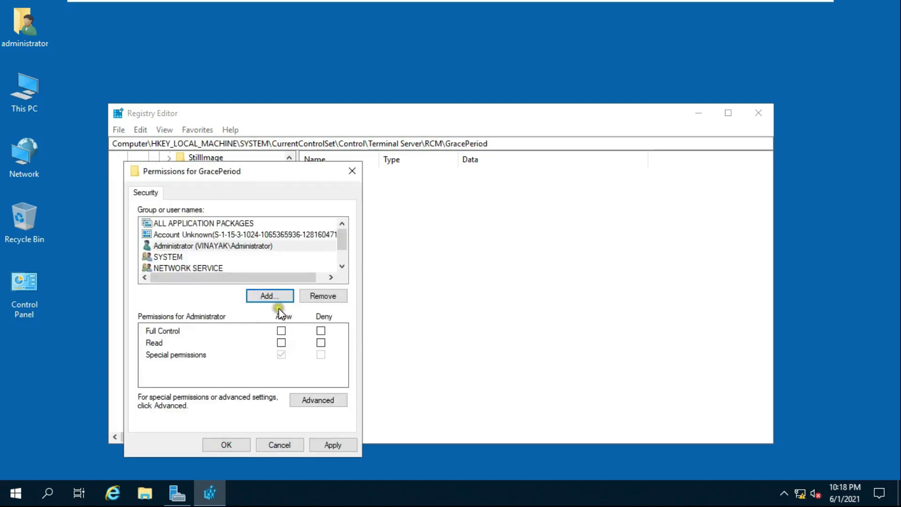
- Allow Full Control for Administrator and the Administrators group, and apply
left_click(282, 331)
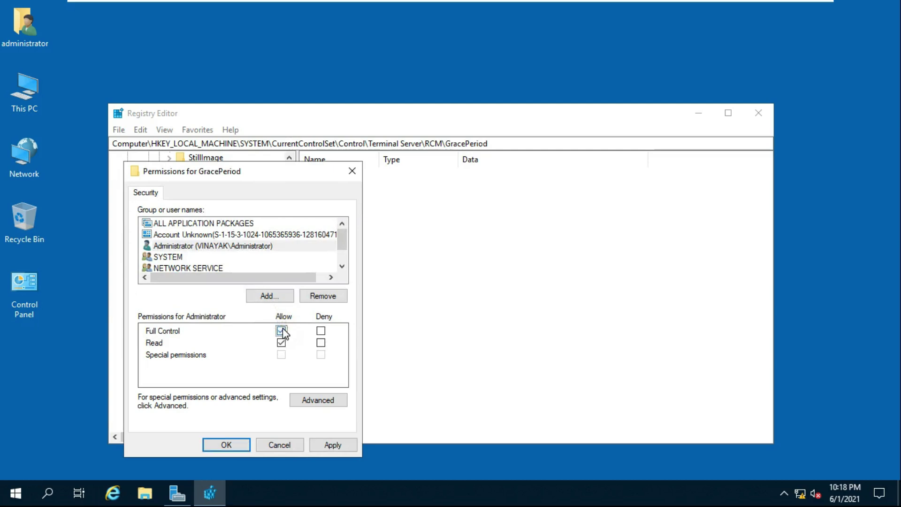
left_click_drag(344, 244, 343, 252)
left_click(258, 261)
left_click(281, 331)
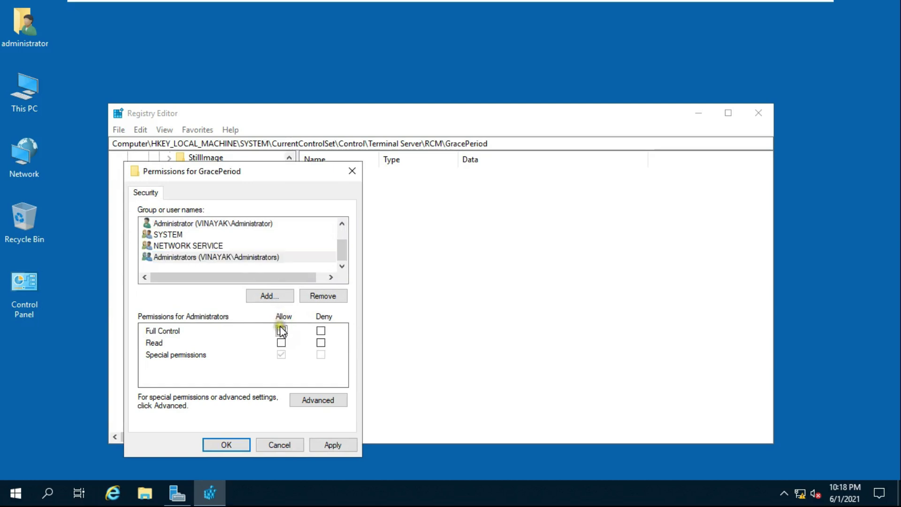
left_click(340, 441)
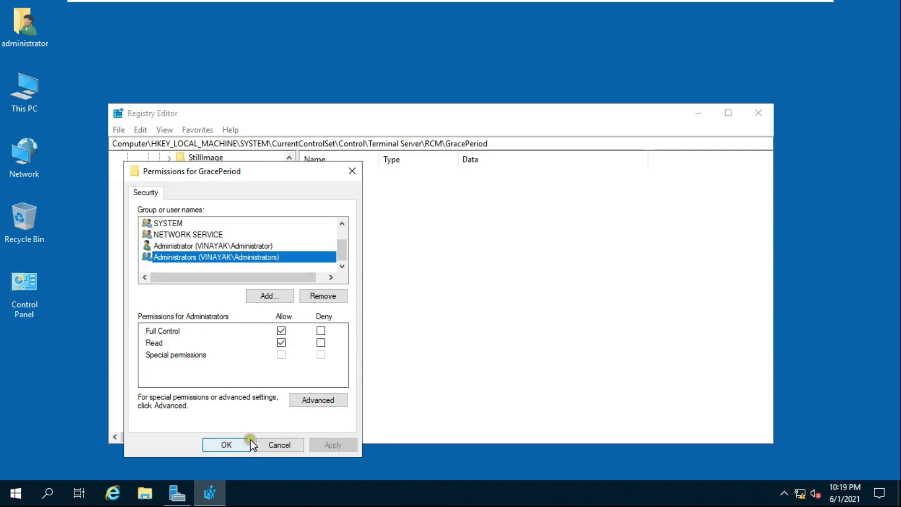
- Replace all child permission entries with the GracePeriod key's entries and close the permission dialogs
left_click(318, 402)
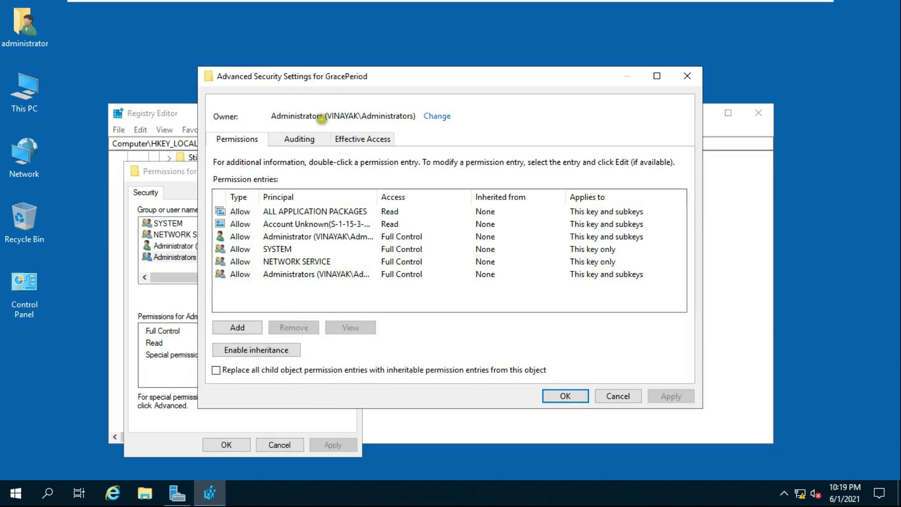
left_click(240, 372)
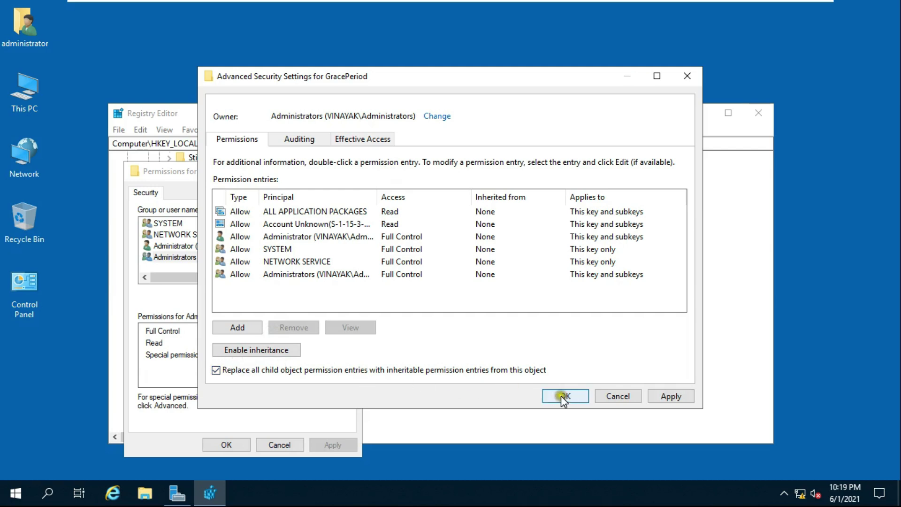
left_click(647, 396)
left_click(510, 305)
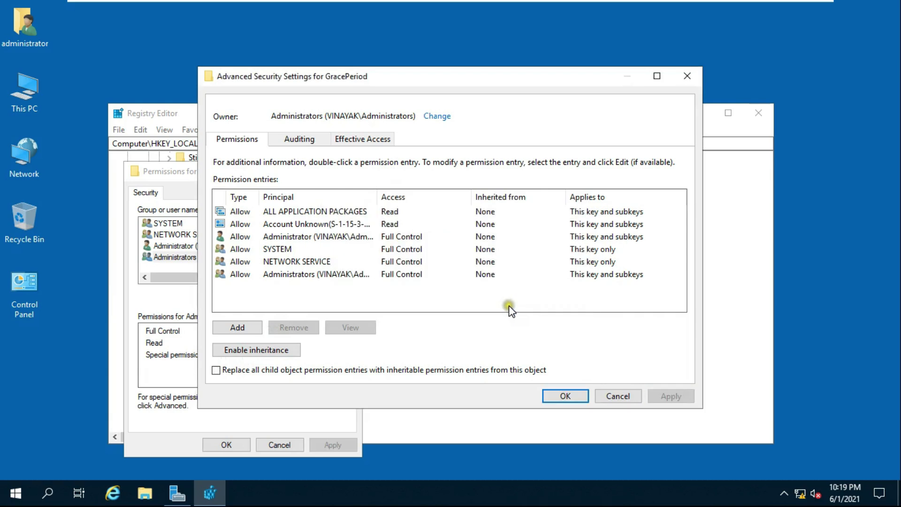
left_click(553, 395)
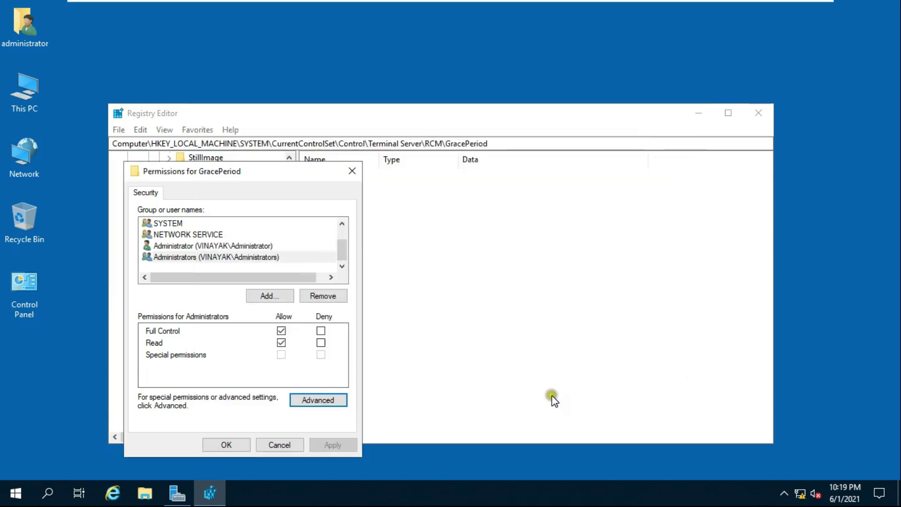
left_click(237, 445)
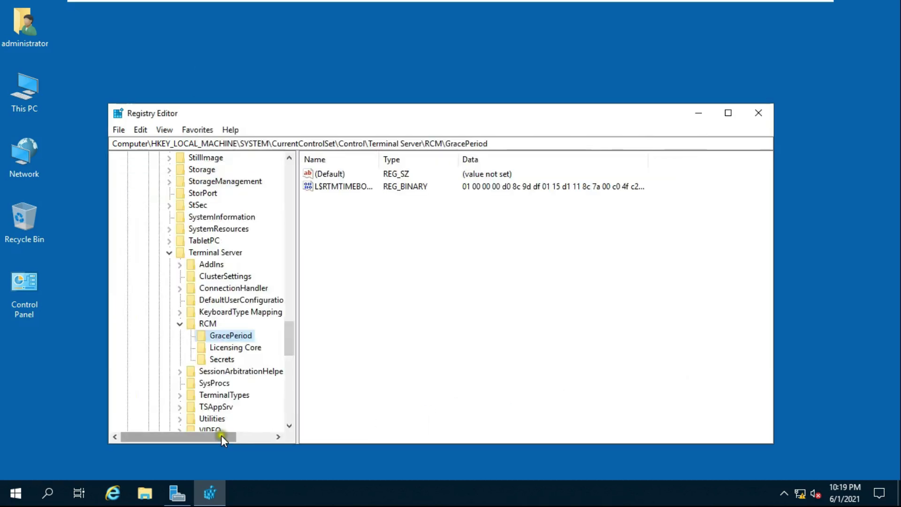
- Delete the GracePeriod key from Terminal Server\RCM, confirm it, and close Registry Editor
right_click(245, 334)
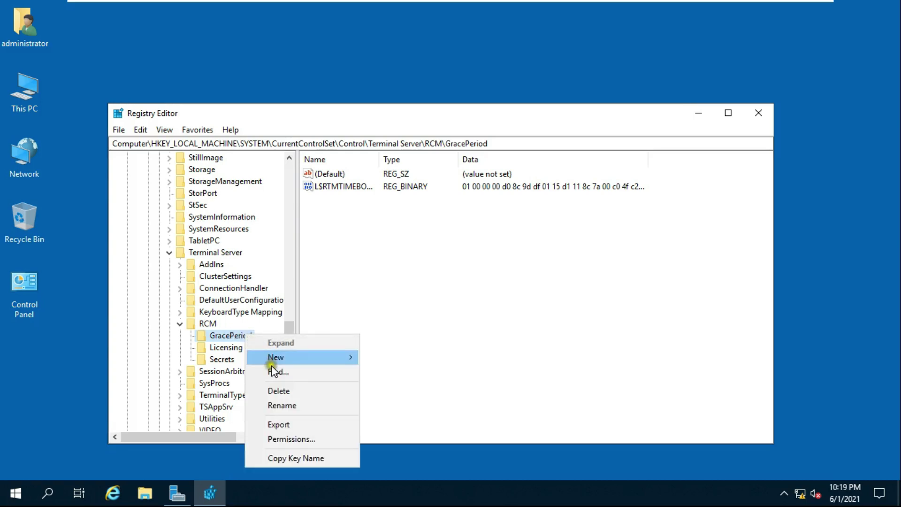
left_click(275, 388)
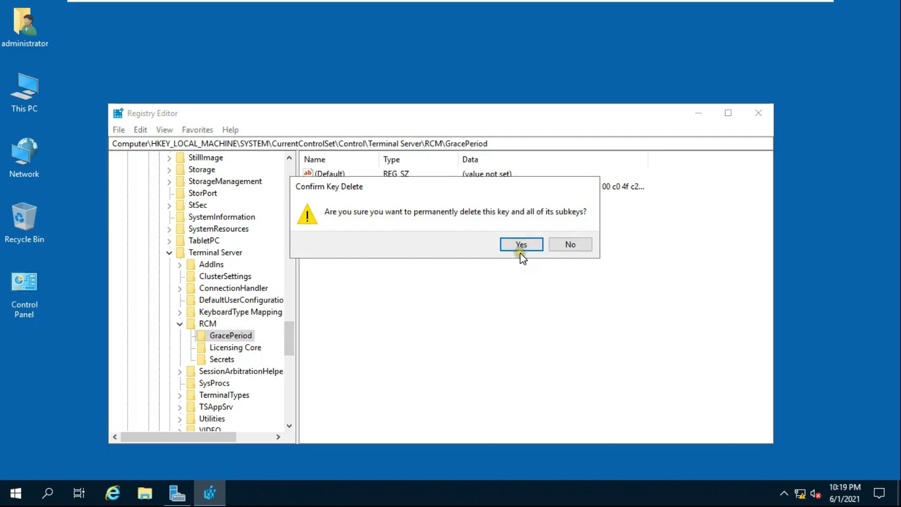
left_click(519, 248)
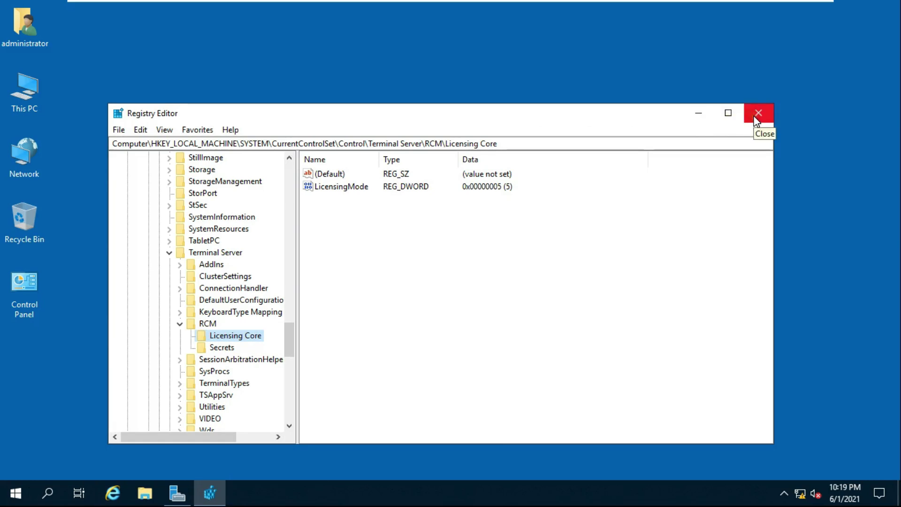
left_click(755, 117)
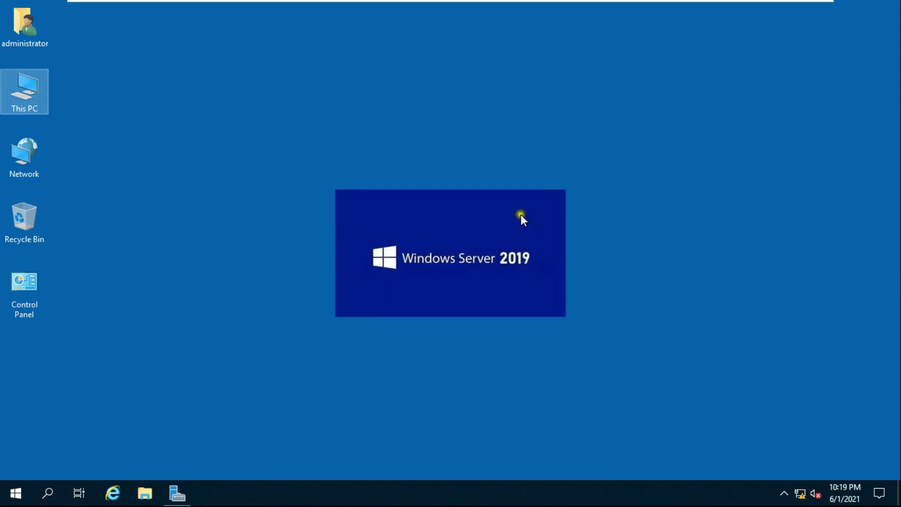
- Restart the server with an unplanned shutdown reason, despite another user being signed in
right_click(18, 484)
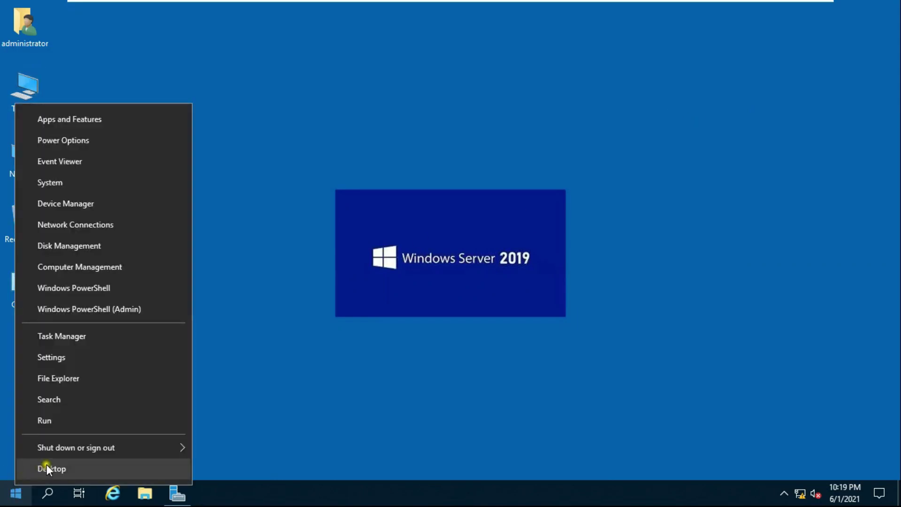
mouse_move(81, 448)
left_click(226, 444)
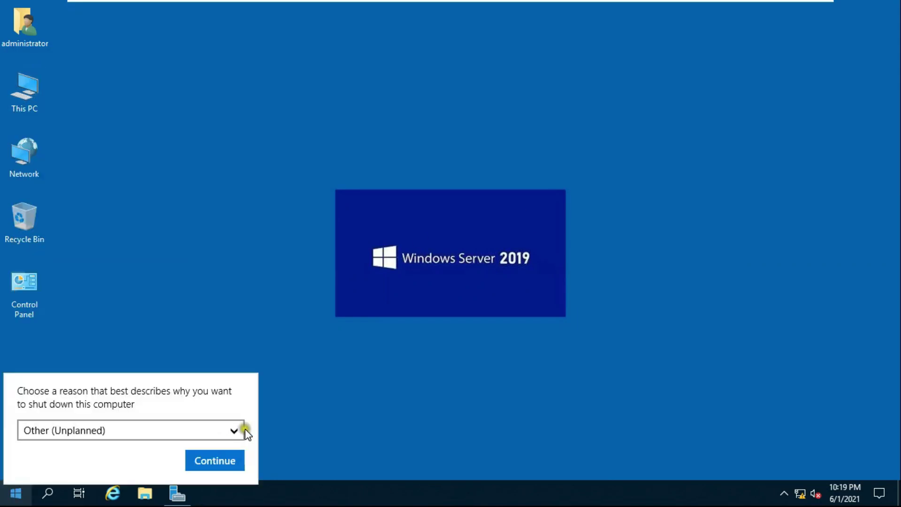
left_click(204, 464)
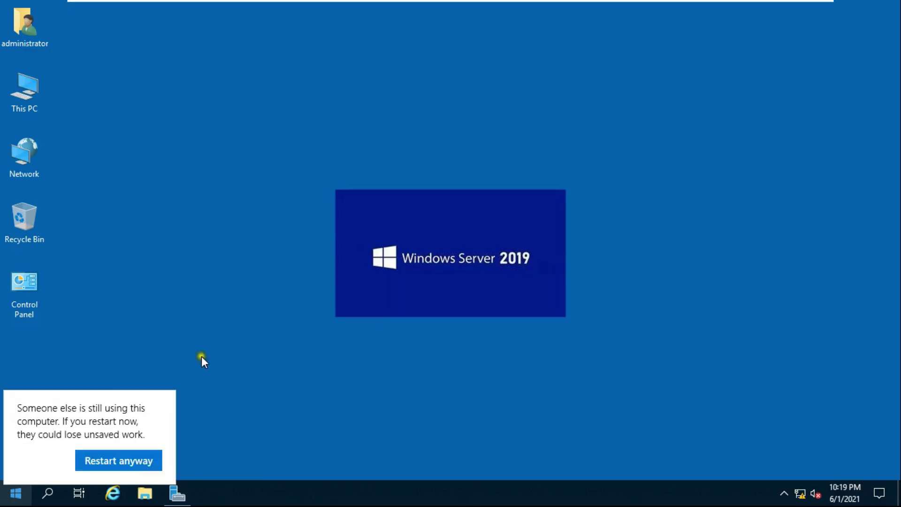
left_click(117, 460)
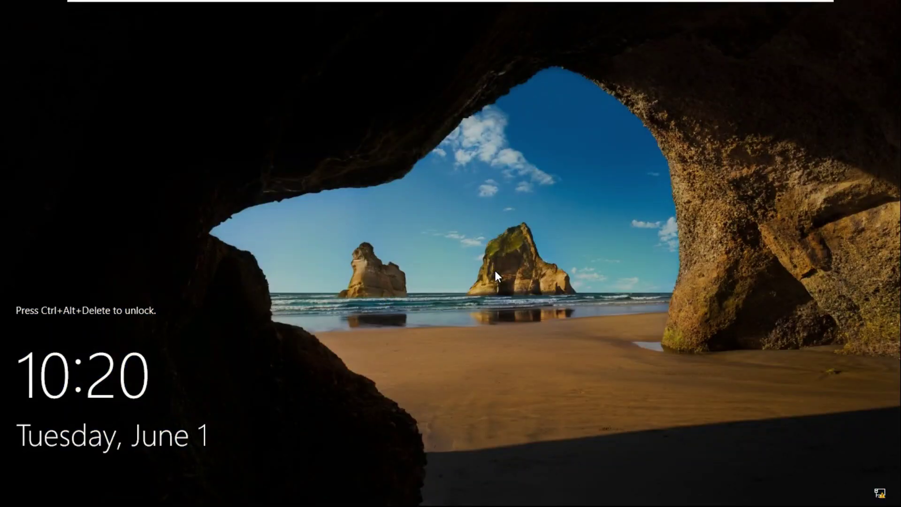
- Sign in from the lock screen as administrator with the account password
key("ctrl+alt+Delete")
type("ad")
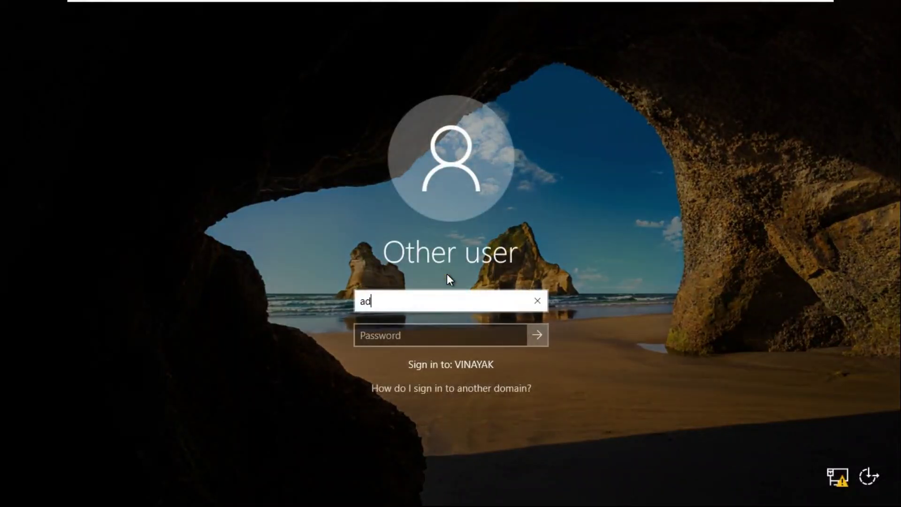
type("ministrator")
key("Tab")
type("•••••••")
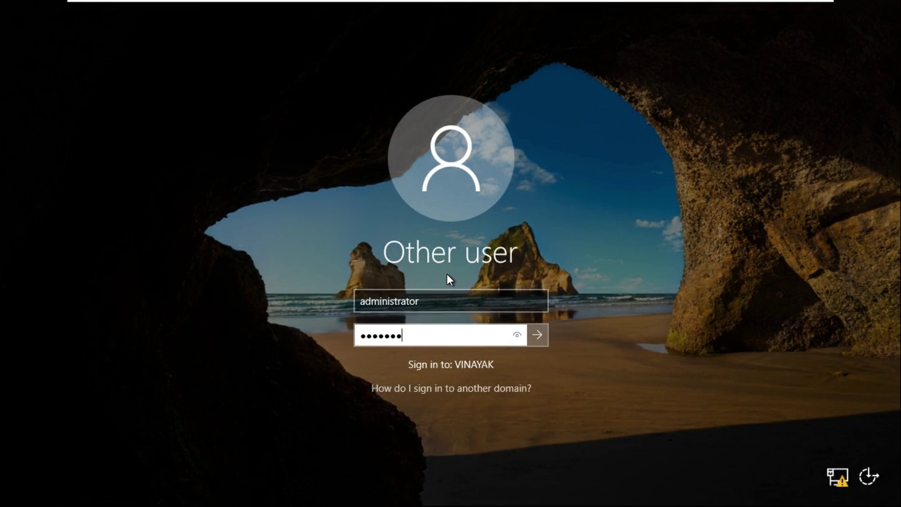
key("Return")
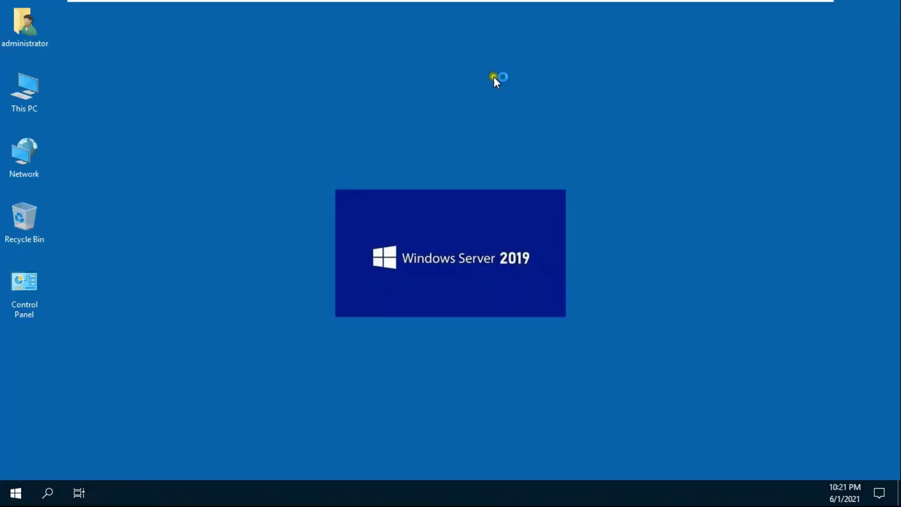
mouse_move(528, 7)
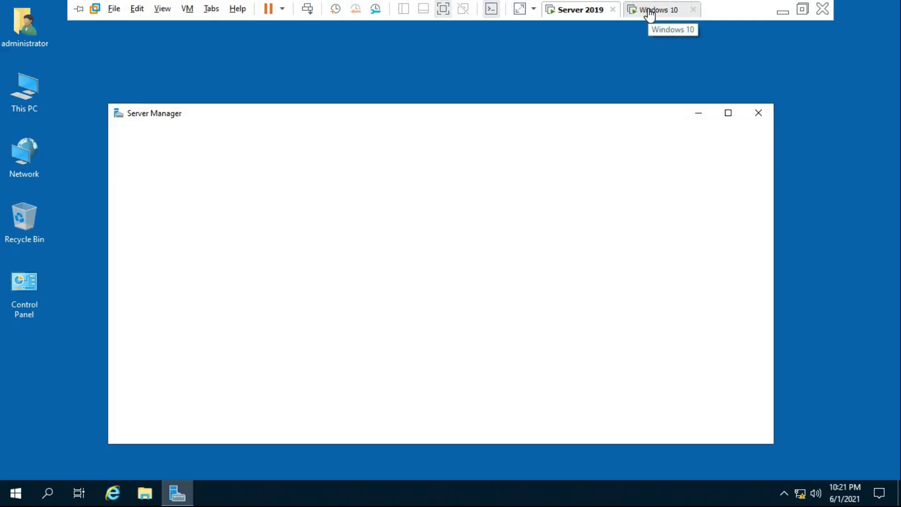
- From the Windows 10 VM, connect to 172.16.0.1 over RDP, entering the password and accepting the certificate
left_click(649, 14)
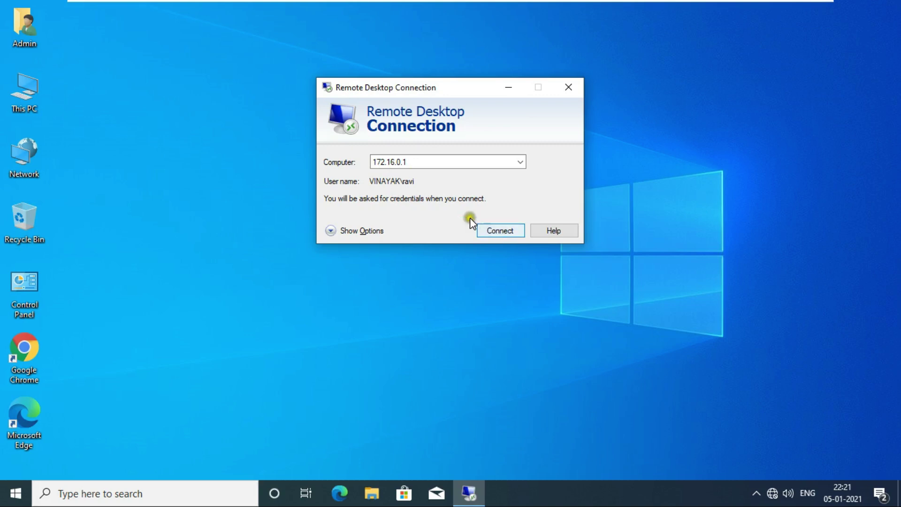
left_click(498, 230)
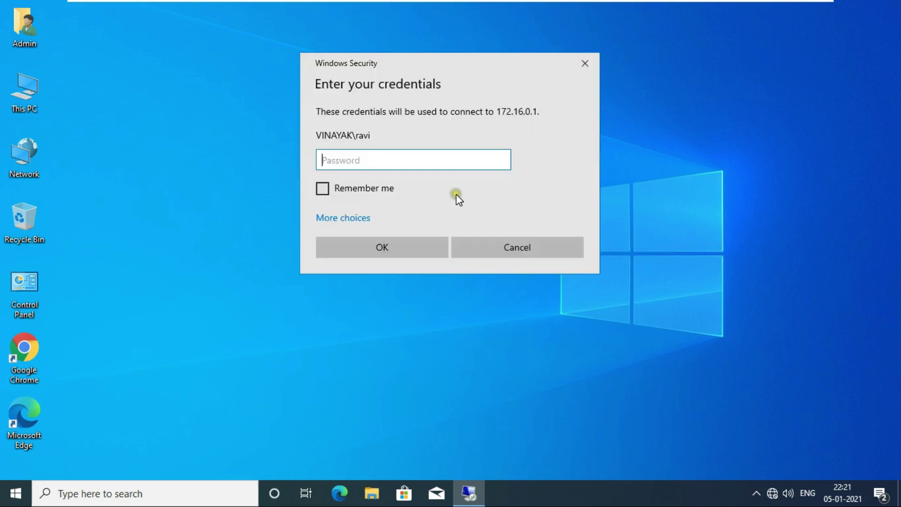
type("•••••••")
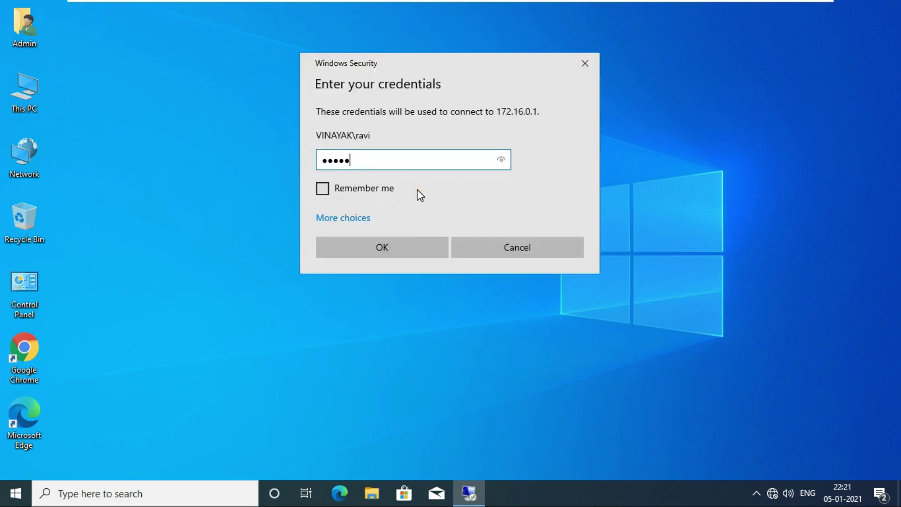
left_click(385, 246)
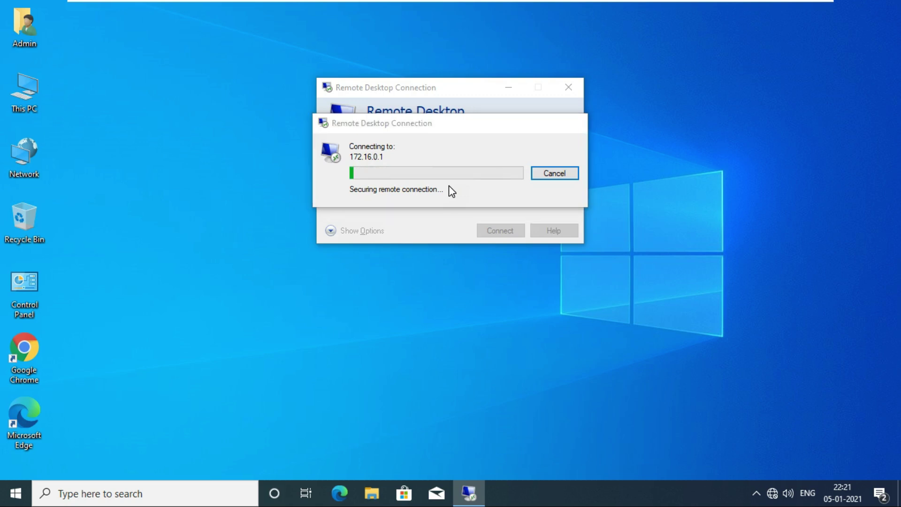
left_click(488, 277)
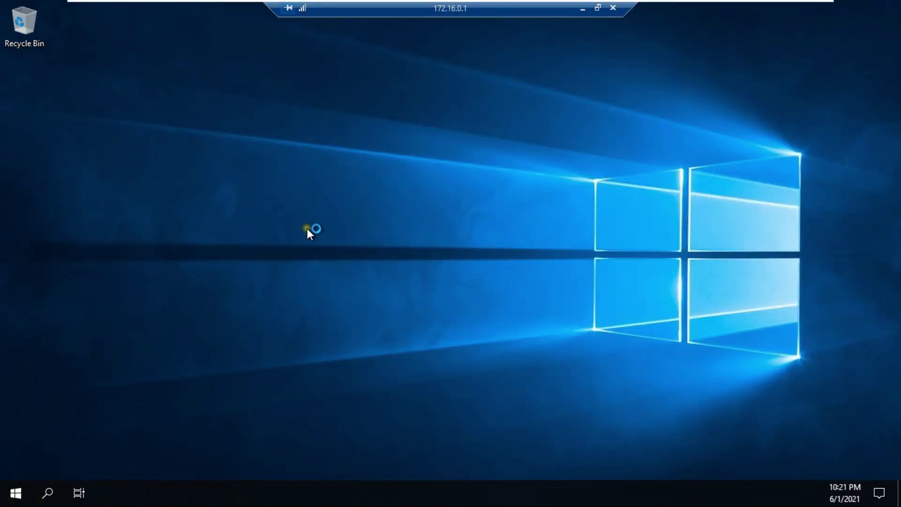
left_click(16, 492)
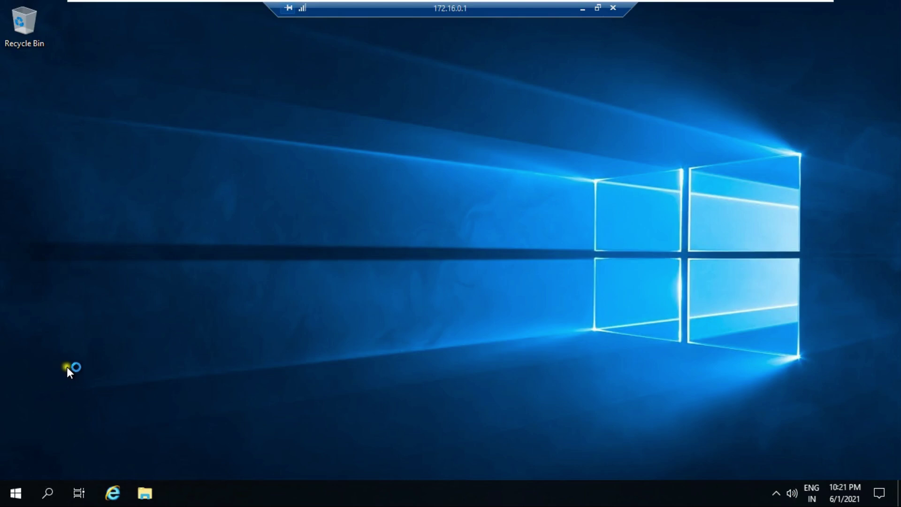
left_click(514, 155)
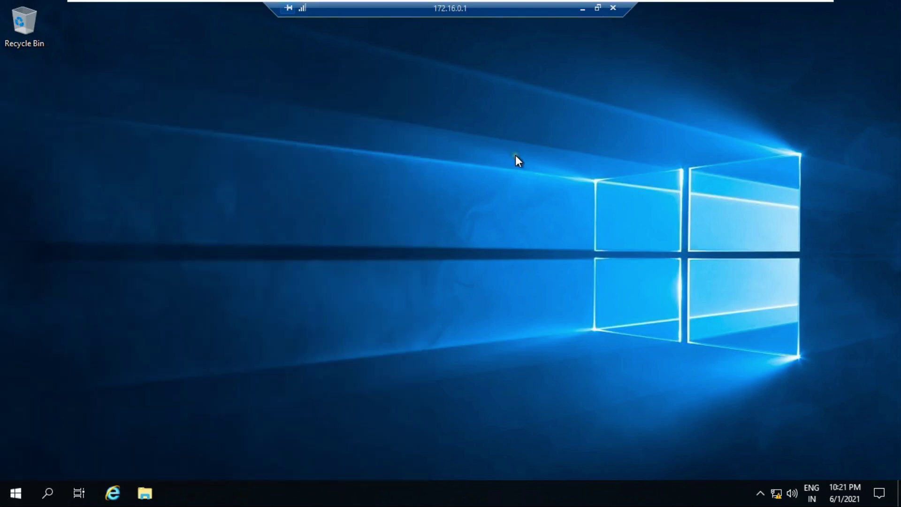